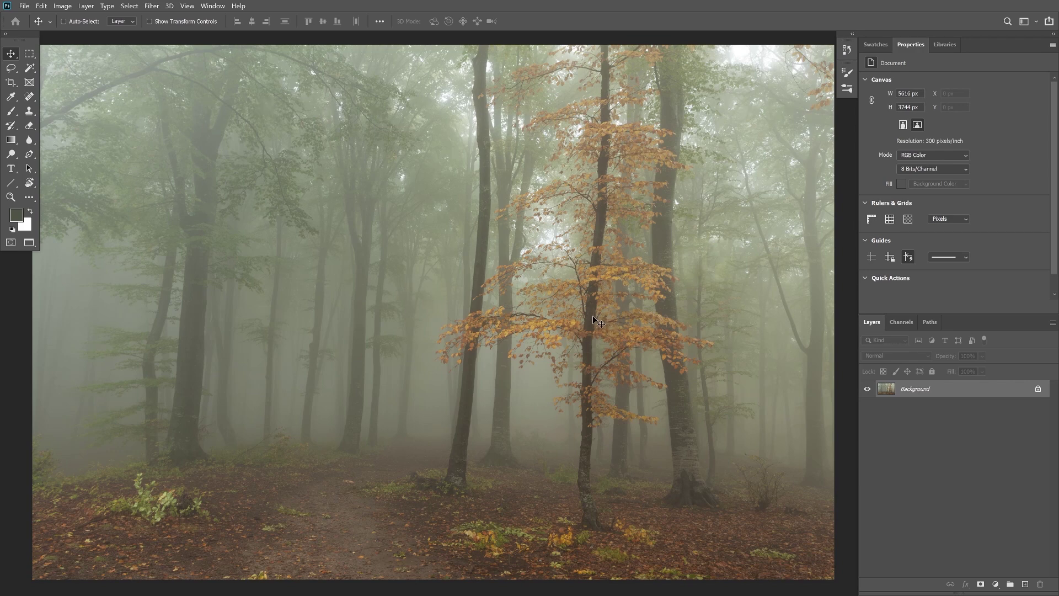
Open the new fill or adjustment layer menu in the Layers panel.
click(995, 585)
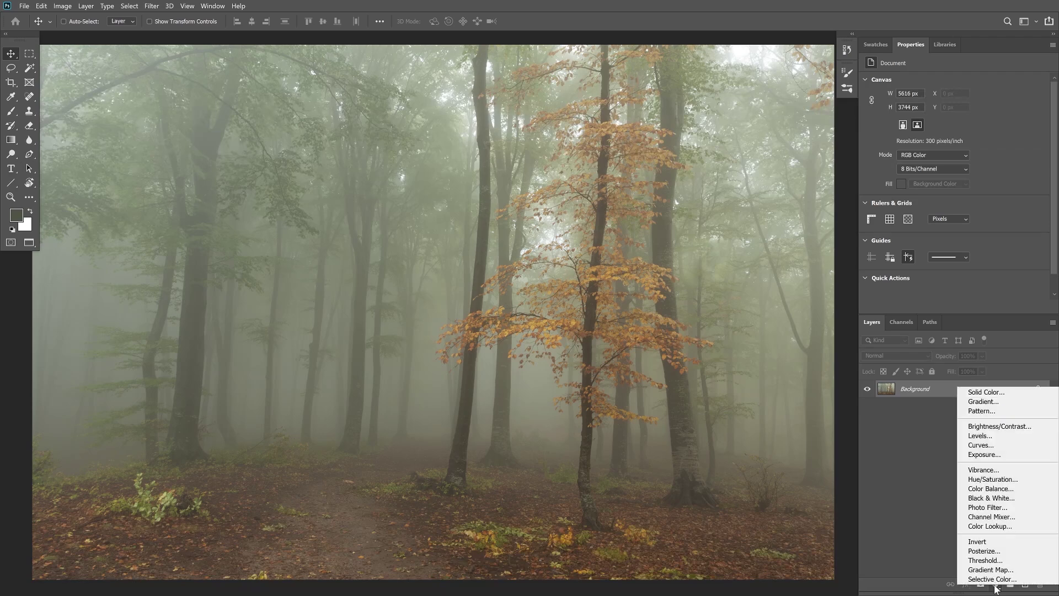
Add Curves 1 and raise its midpoint from 114 to 137 to brighten the midtones.
click(985, 449)
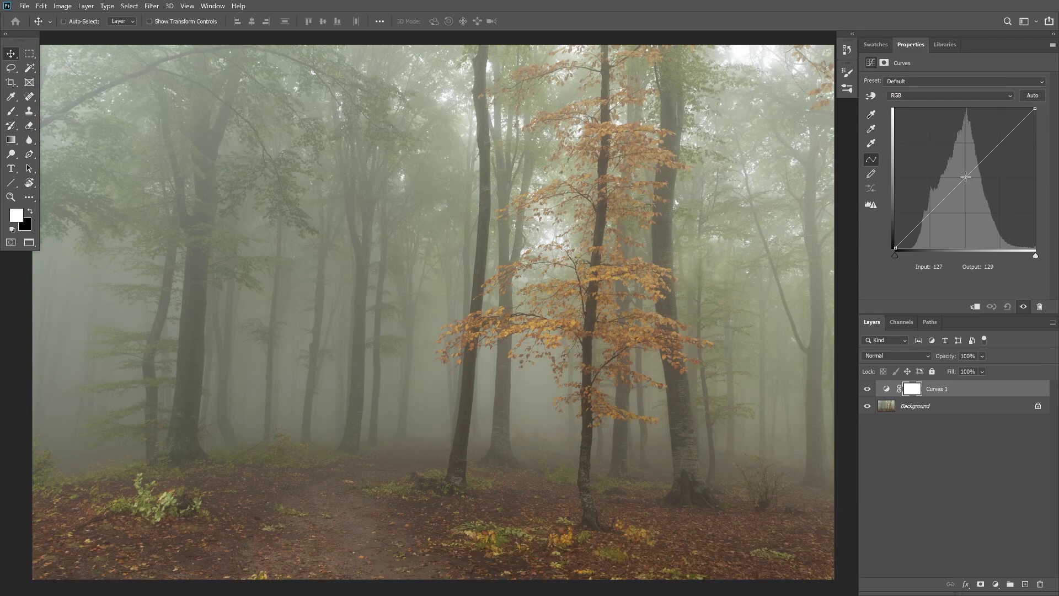
drag(966, 176, 957, 172)
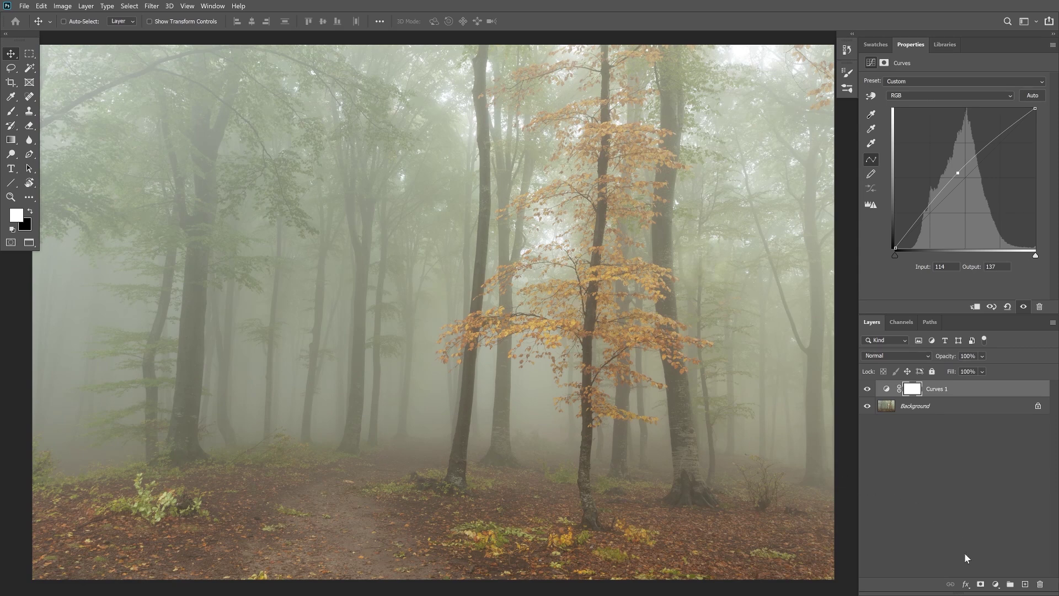
click(996, 584)
Add Curves 2 and pull its midpoint down so input 162 maps to output 111.
click(987, 447)
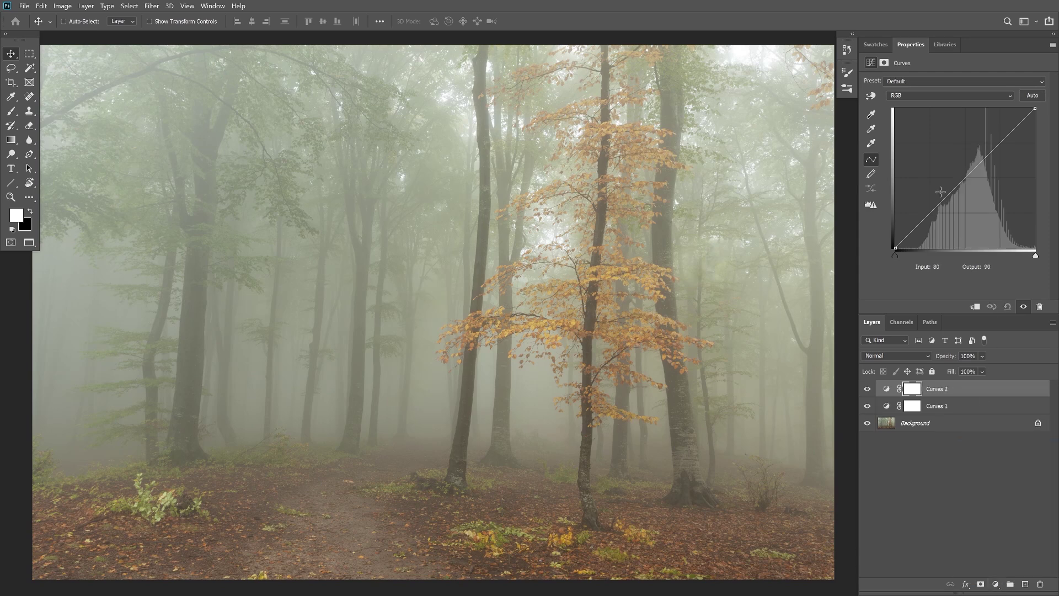
drag(965, 178, 975, 191)
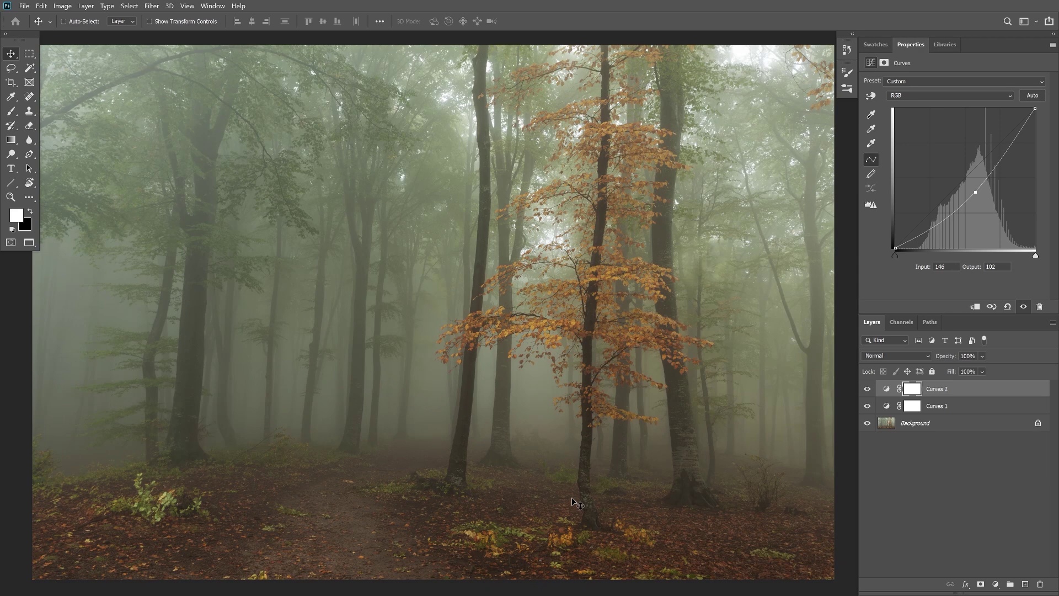
drag(975, 192, 990, 197)
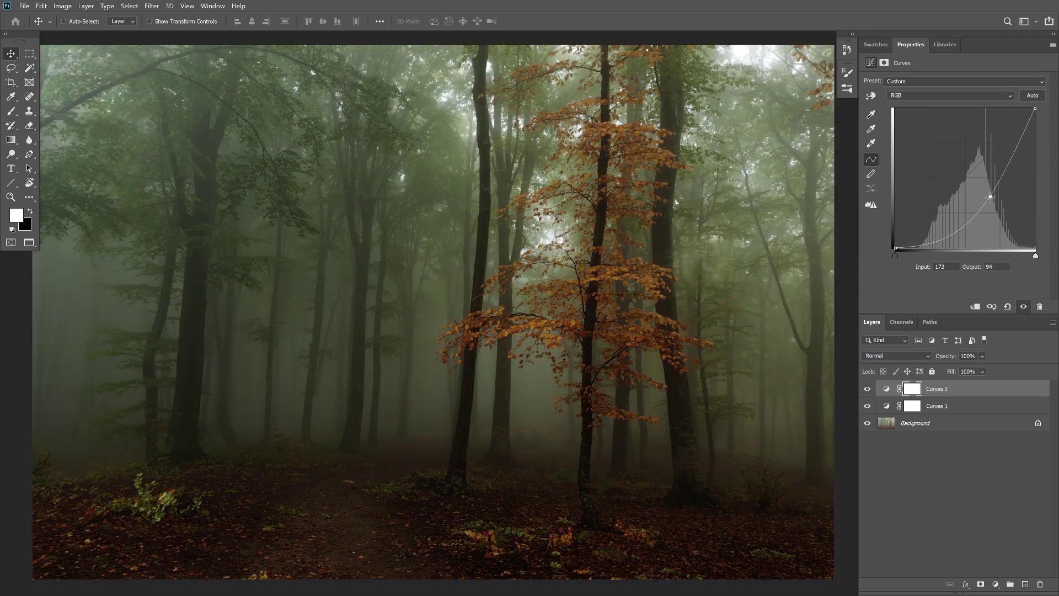
mouse_move(991, 197)
mouse_down()
mouse_move(973, 179)
mouse_move(985, 187)
mouse_up()
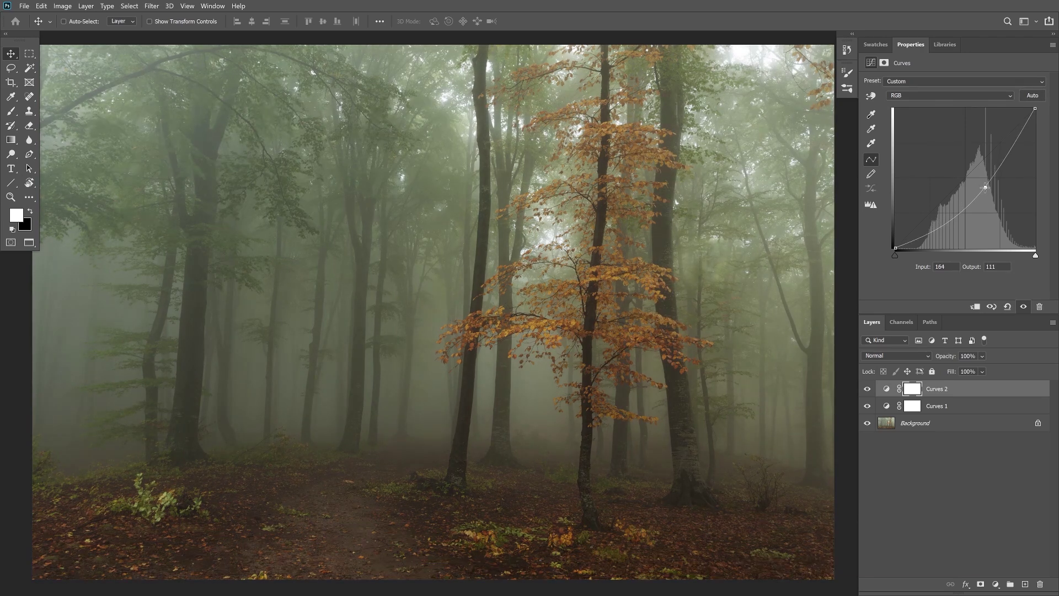
drag(985, 187, 984, 187)
Toggle Curves 2 off and on to compare the darkened look with the original.
click(867, 388)
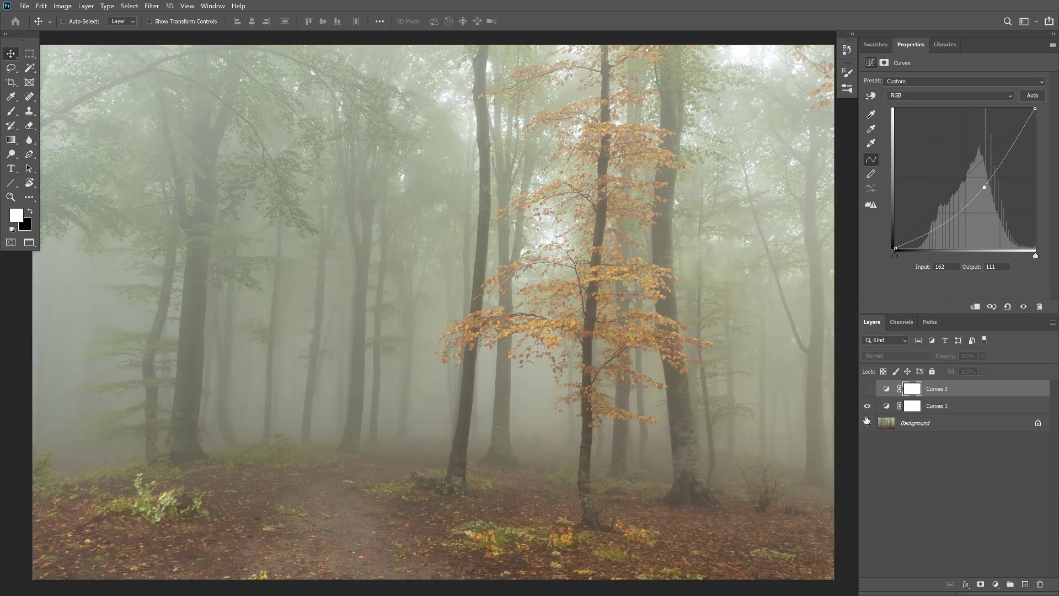
click(867, 389)
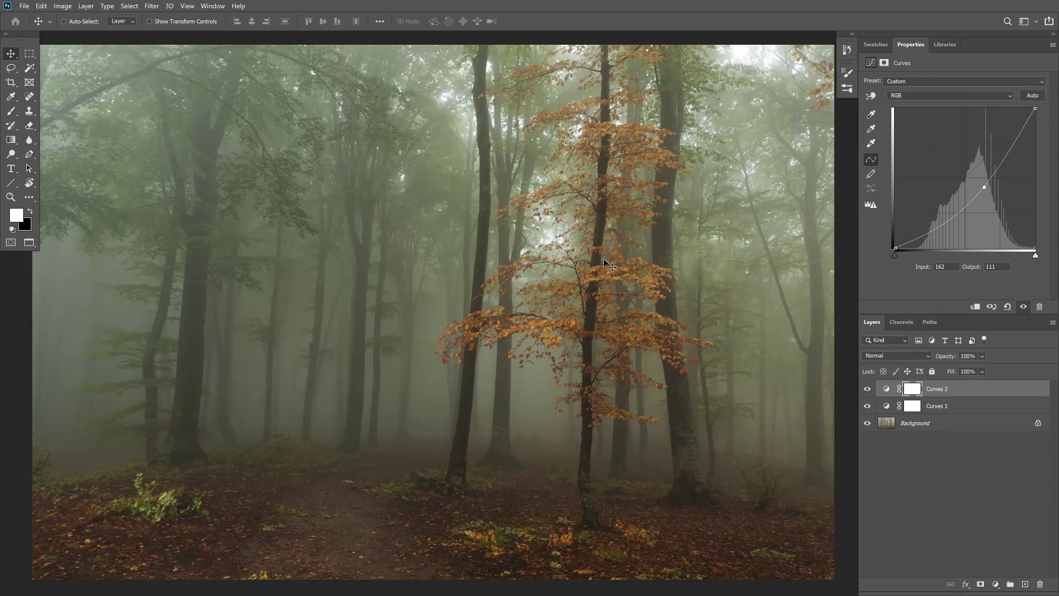
click(916, 390)
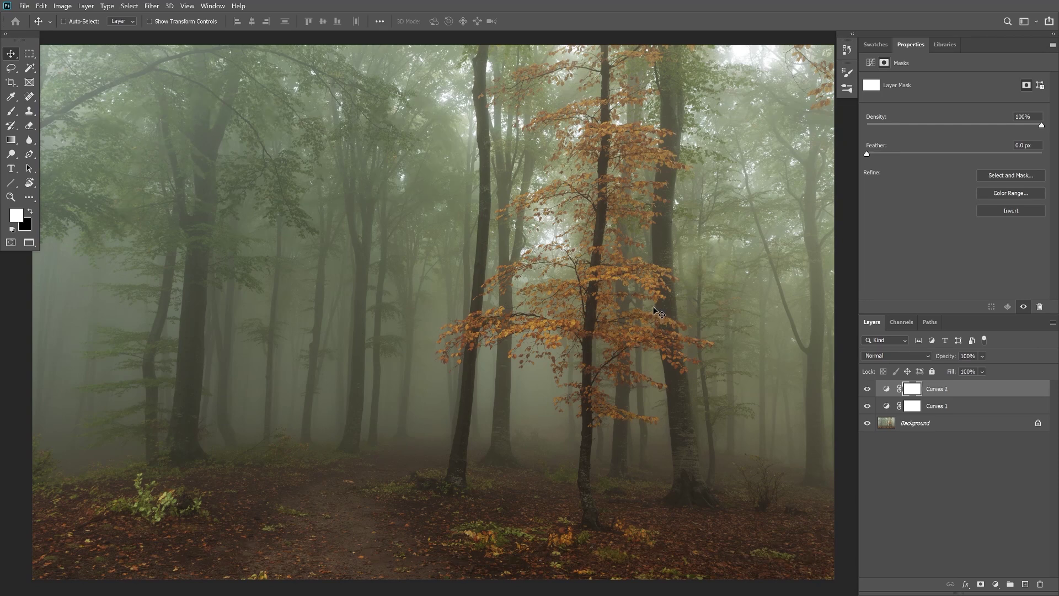
Draw a radial gradient on the Curves 2 mask from the orange tree out toward the path.
key(g)
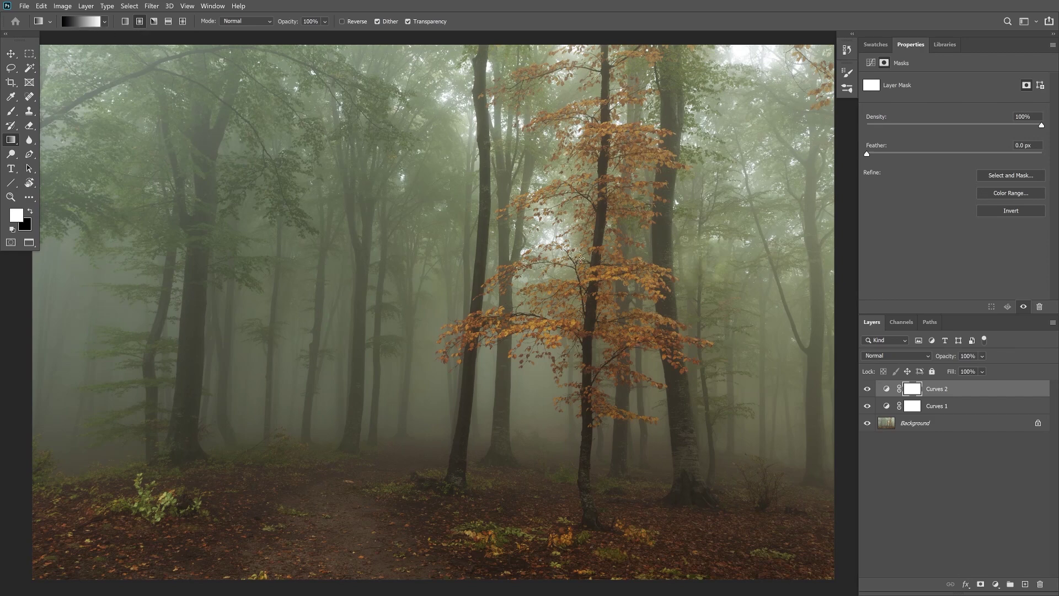
drag(593, 260, 387, 432)
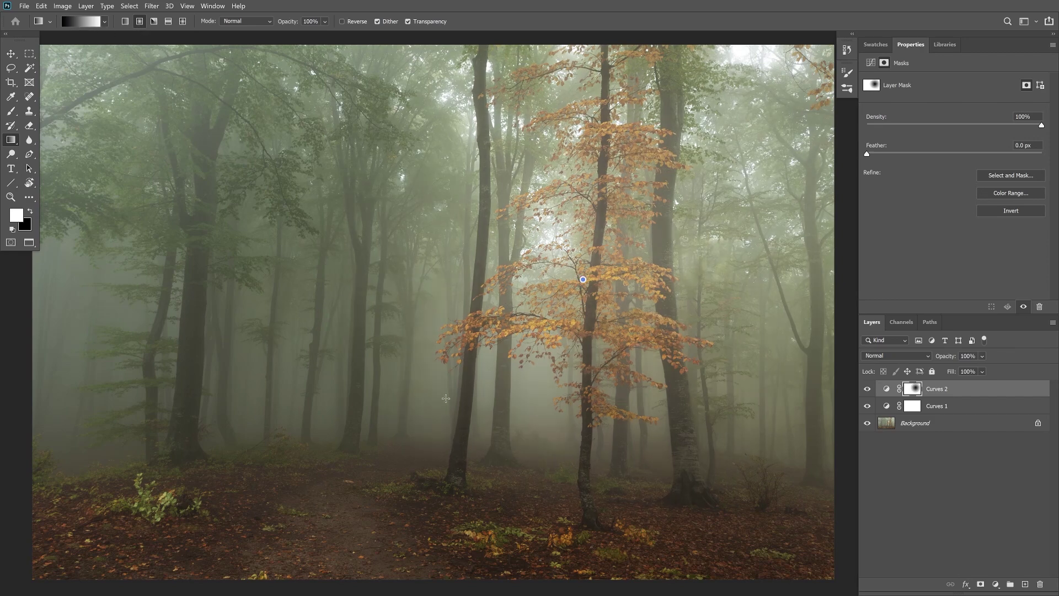
drag(475, 366, 301, 500)
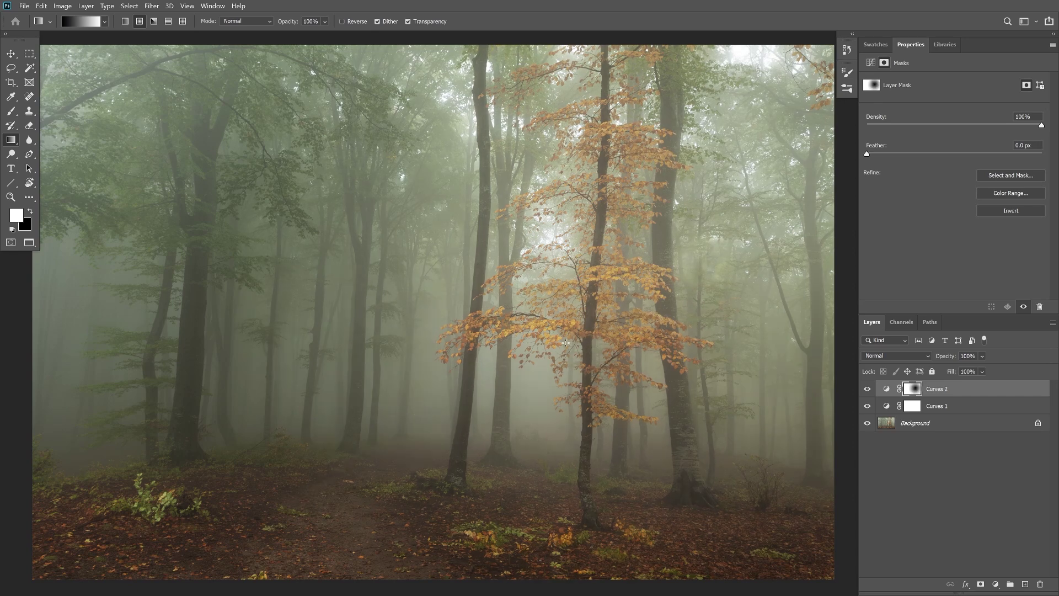
drag(579, 304, 166, 552)
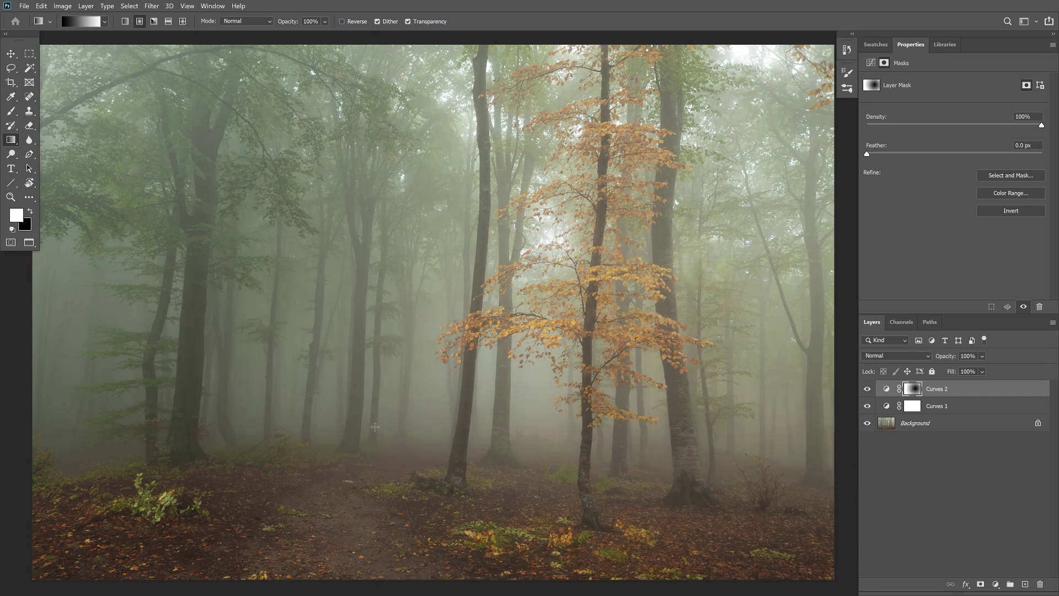
drag(591, 293, 252, 544)
Toggle Curves 2 off and on twice to compare the masked darkening.
click(867, 390)
click(867, 390)
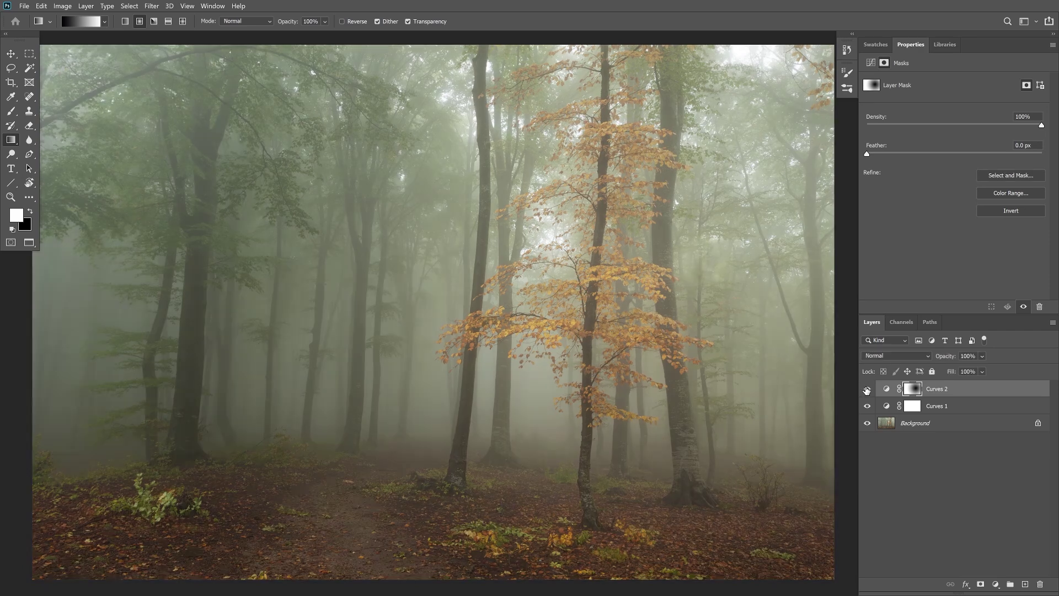
click(867, 390)
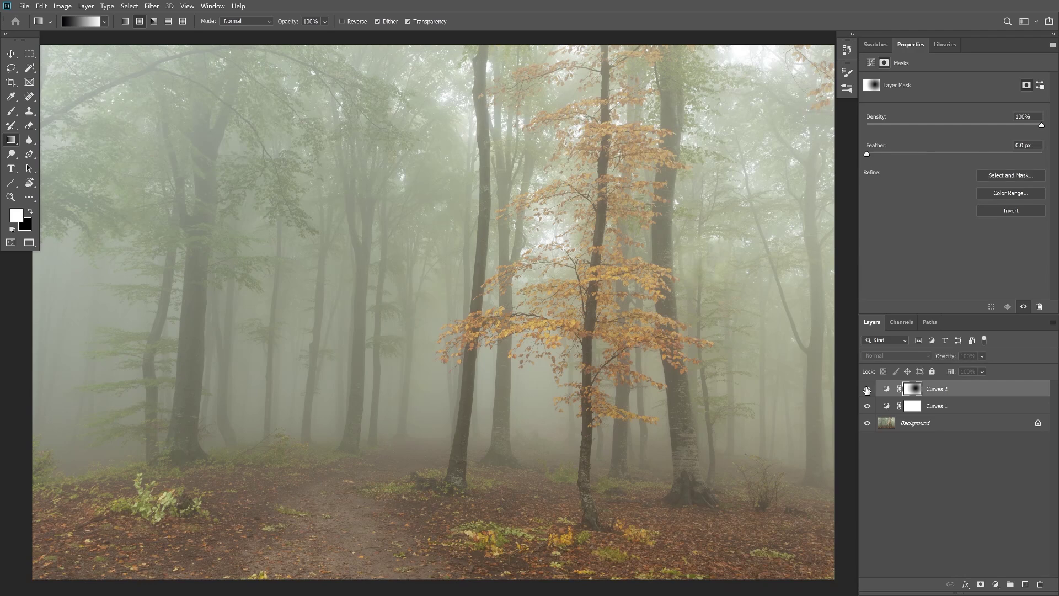
click(867, 390)
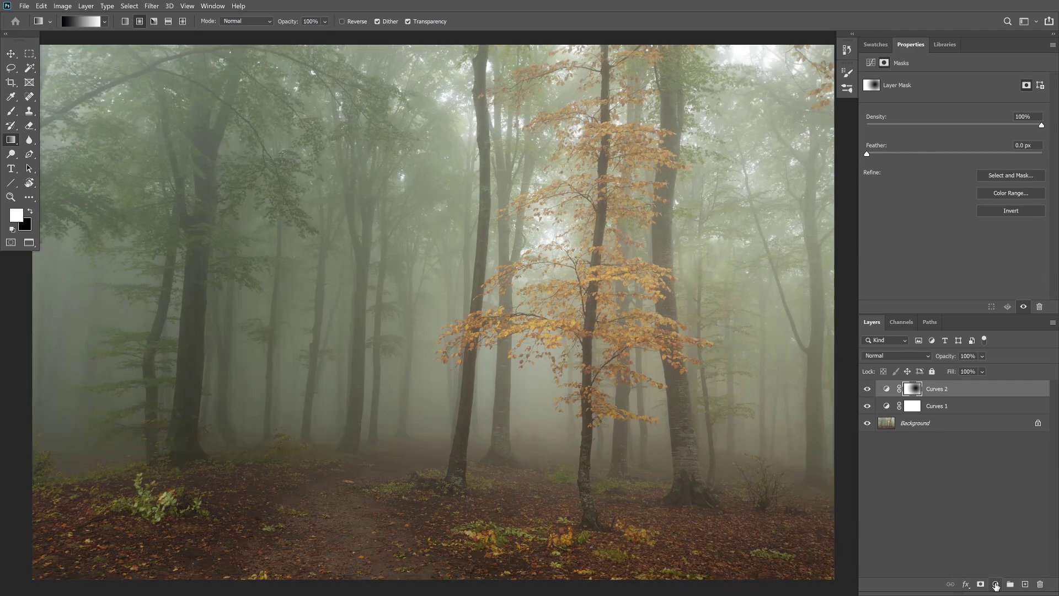
Add Curves 3 with an upper anchor and a lower point pulled down from 100 to 75.
click(996, 585)
click(996, 447)
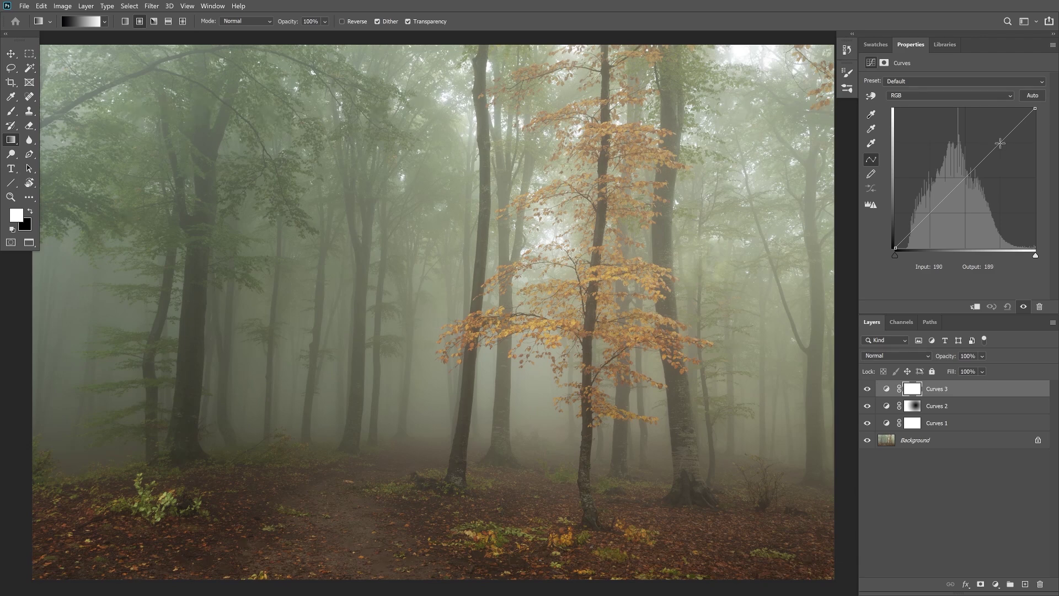
click(998, 144)
click(940, 202)
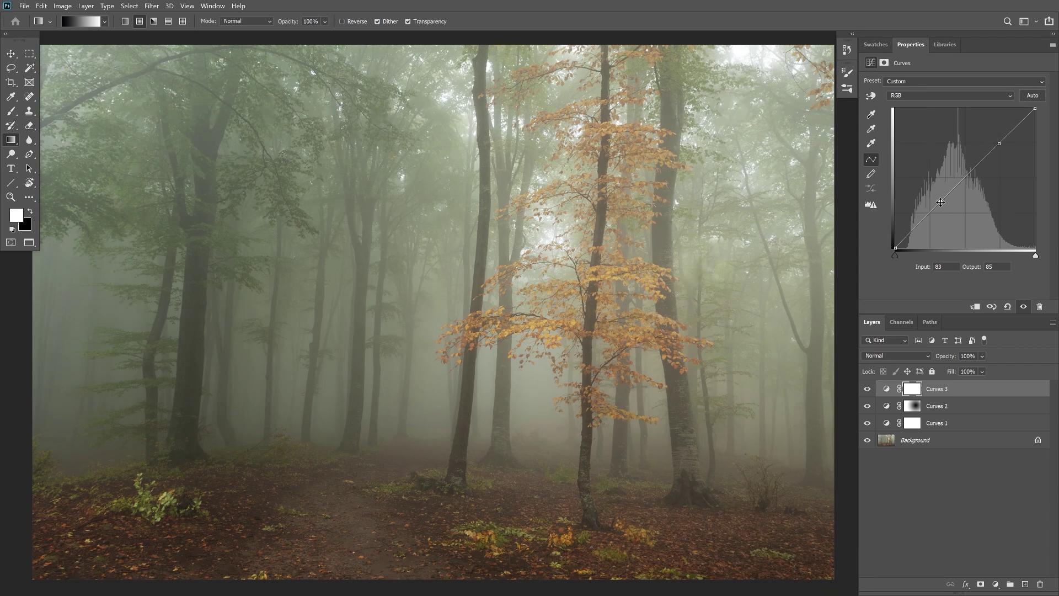
drag(943, 203, 949, 206)
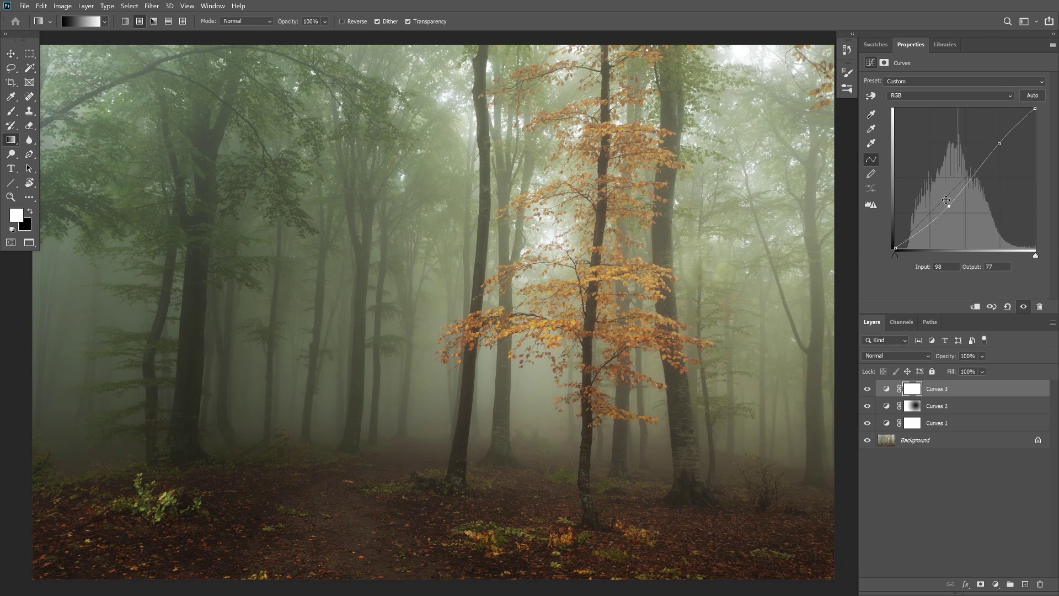
drag(949, 206, 951, 208)
Target the Background layer and open Select > Color Range in Sampled Colors mode.
click(950, 444)
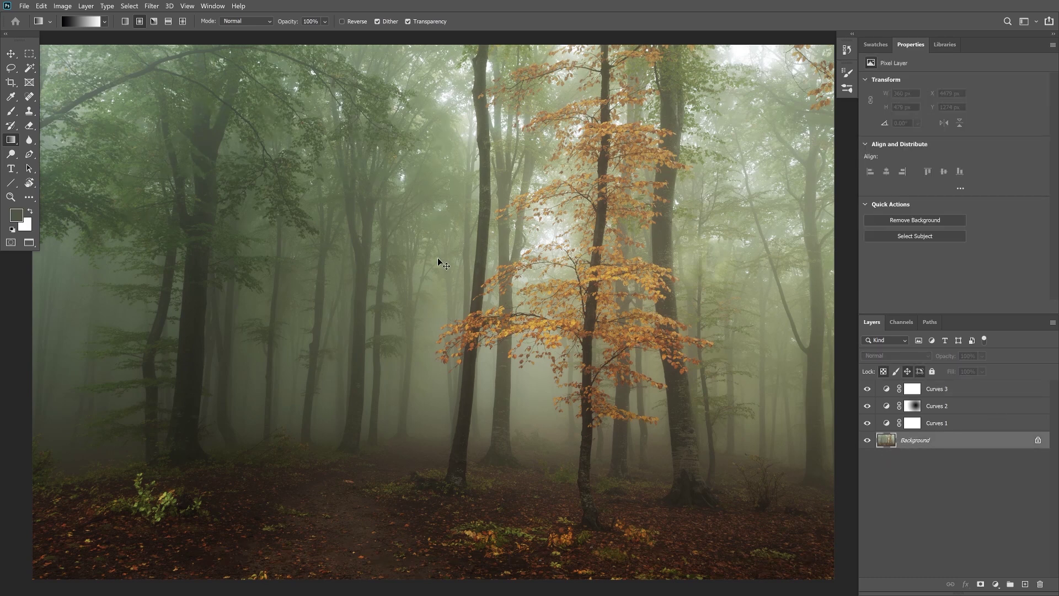
scroll(524, 268, up, 2)
scroll(555, 307, up, 2)
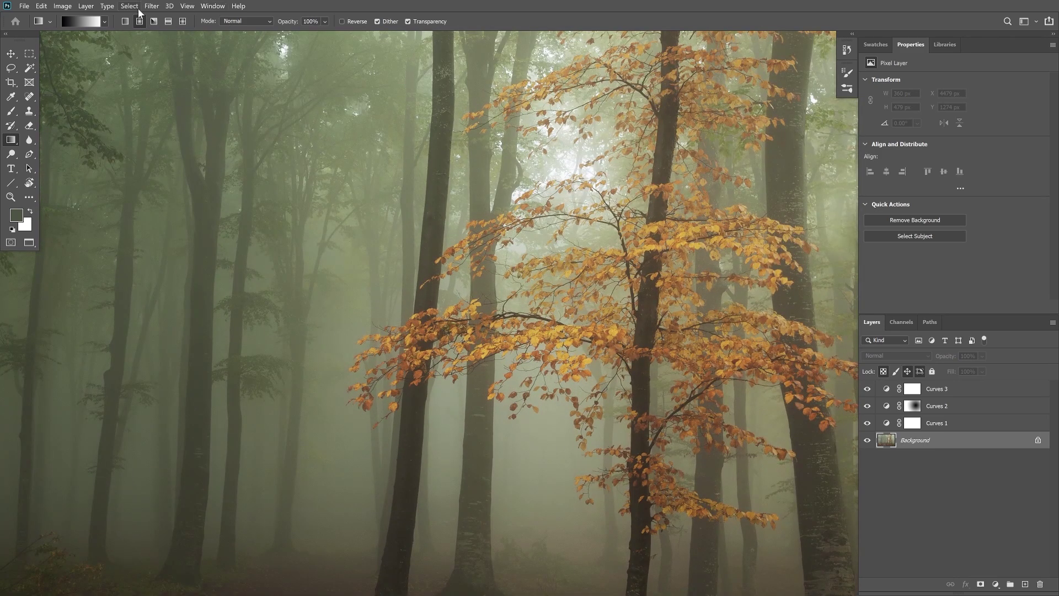
click(133, 6)
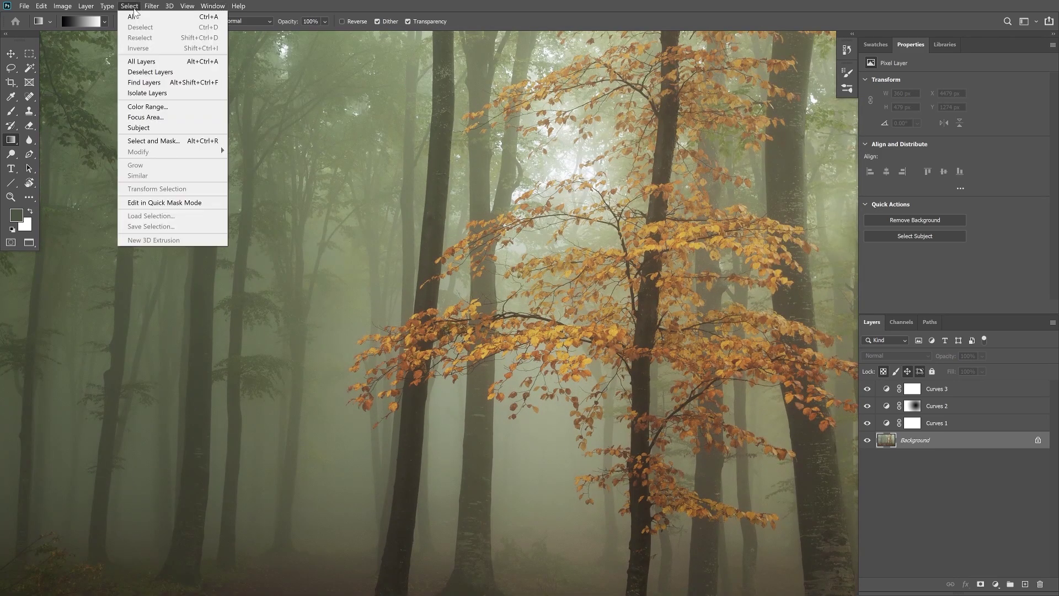
click(147, 106)
drag(302, 268, 429, 146)
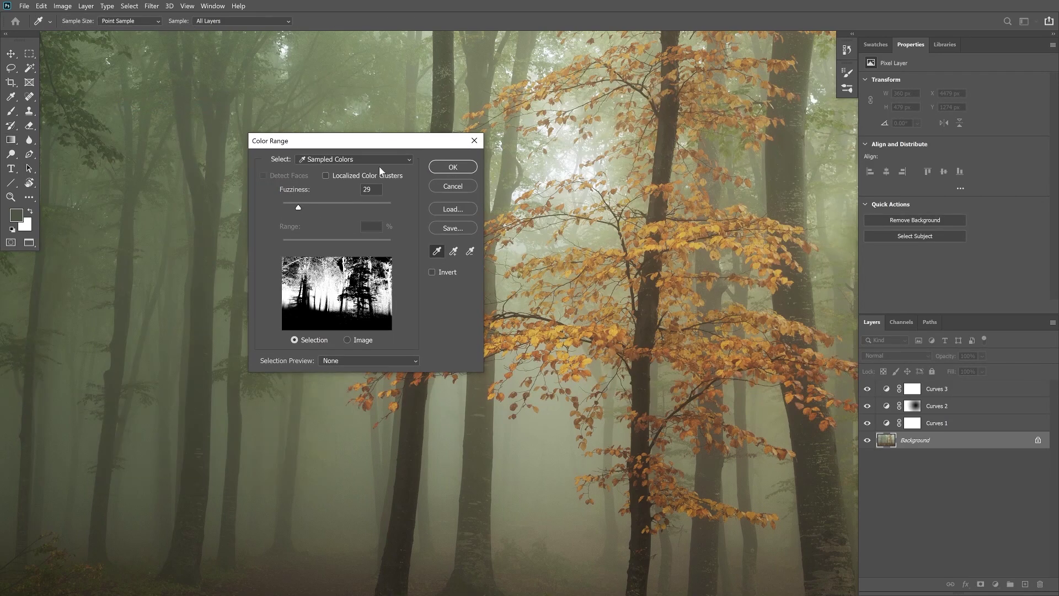
click(364, 160)
click(343, 171)
Sample several orange leaf shades at fuzziness 29 and confirm the leaf selection.
drag(355, 146, 301, 138)
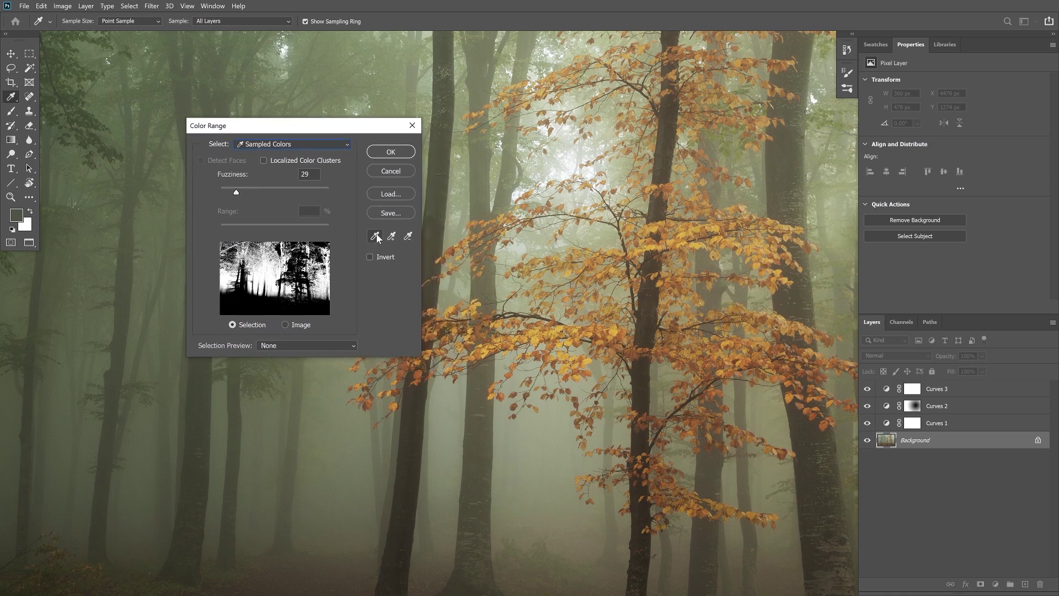
drag(365, 131, 310, 122)
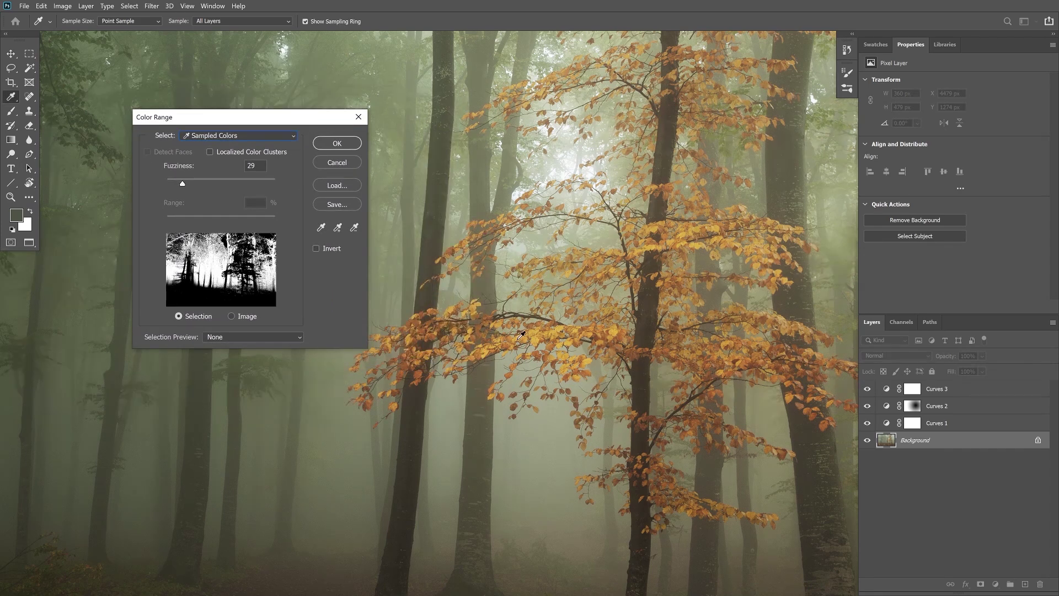
click(538, 327)
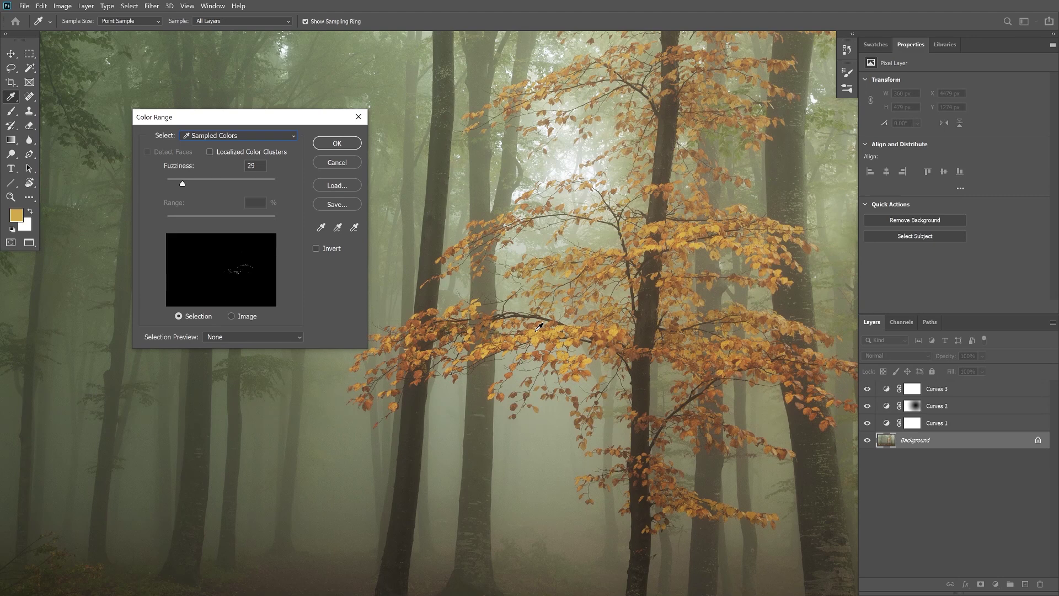
click(338, 227)
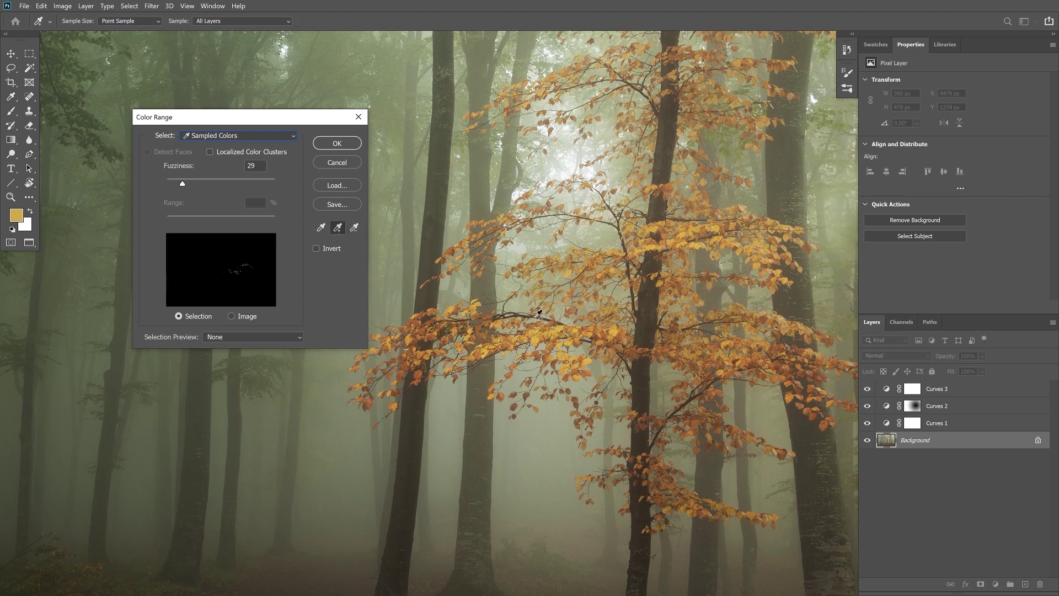
click(579, 344)
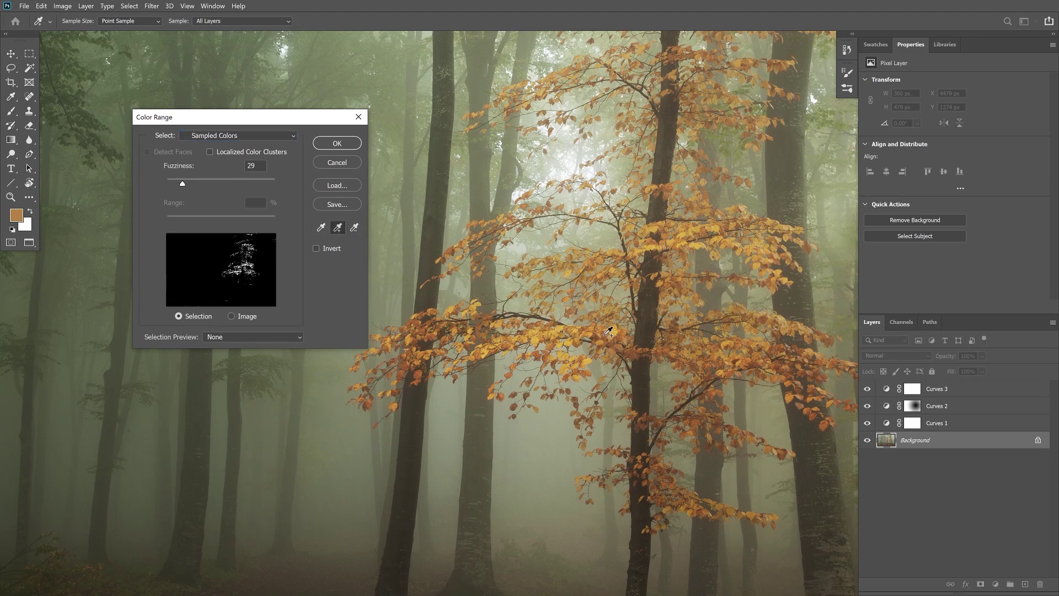
click(605, 340)
click(607, 338)
click(623, 334)
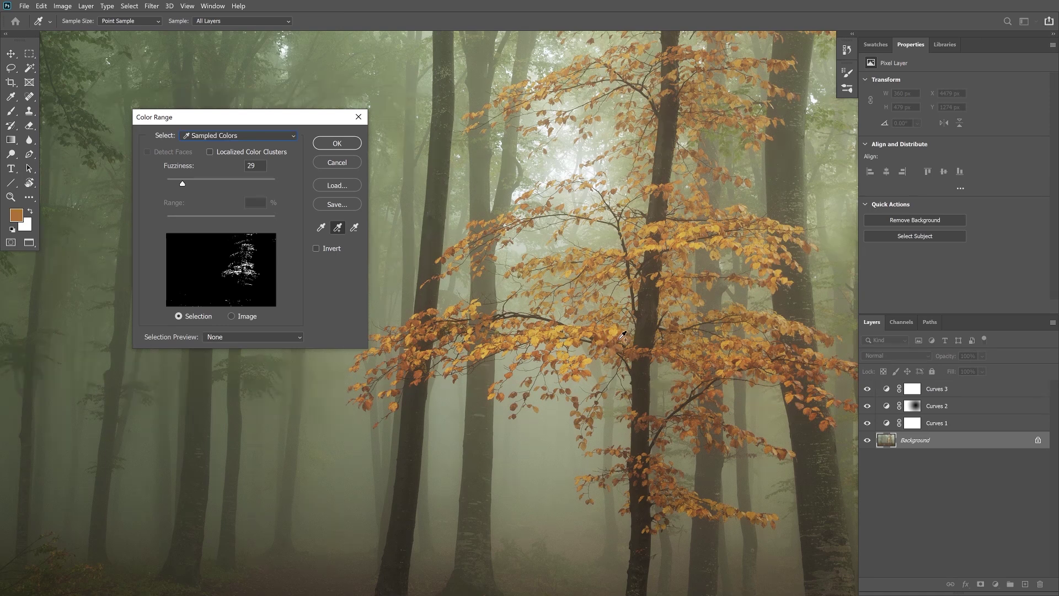
click(683, 282)
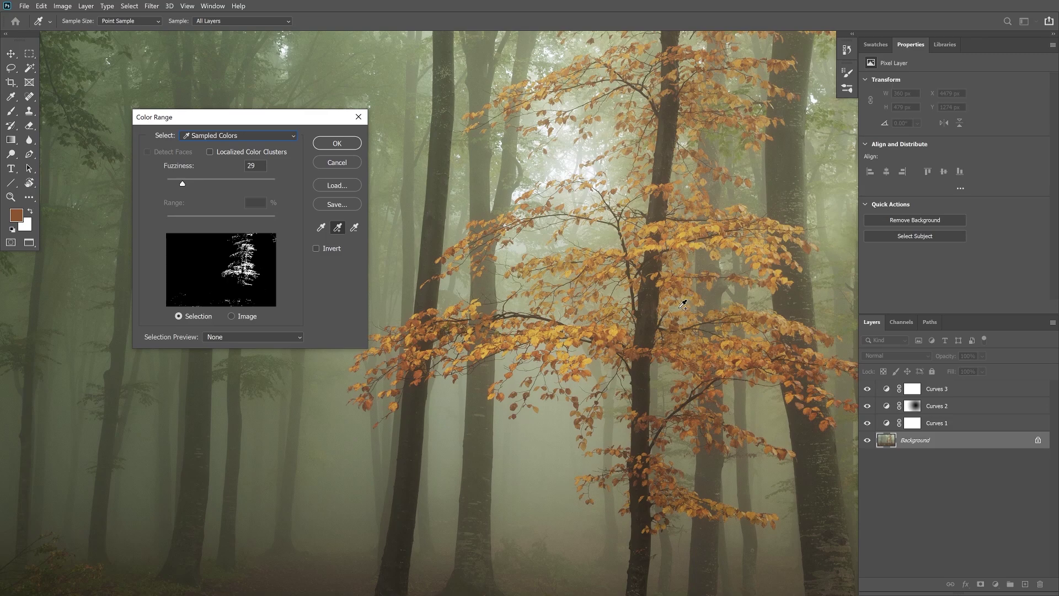
click(336, 147)
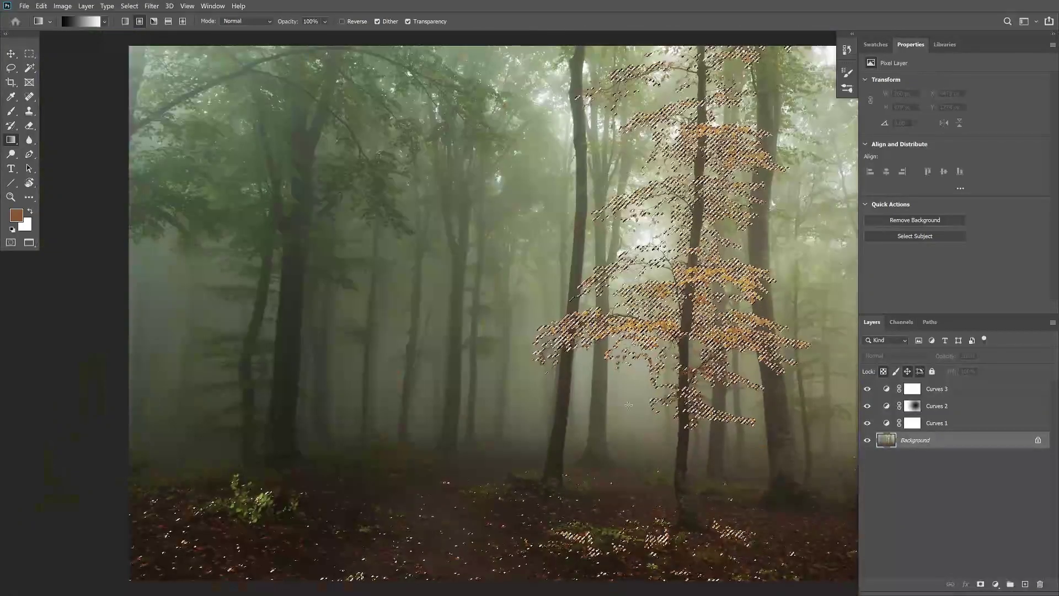
Add Curves 4 above Curves 3, masked to the leaf selection, and view its mask alone.
drag(686, 419, 658, 391)
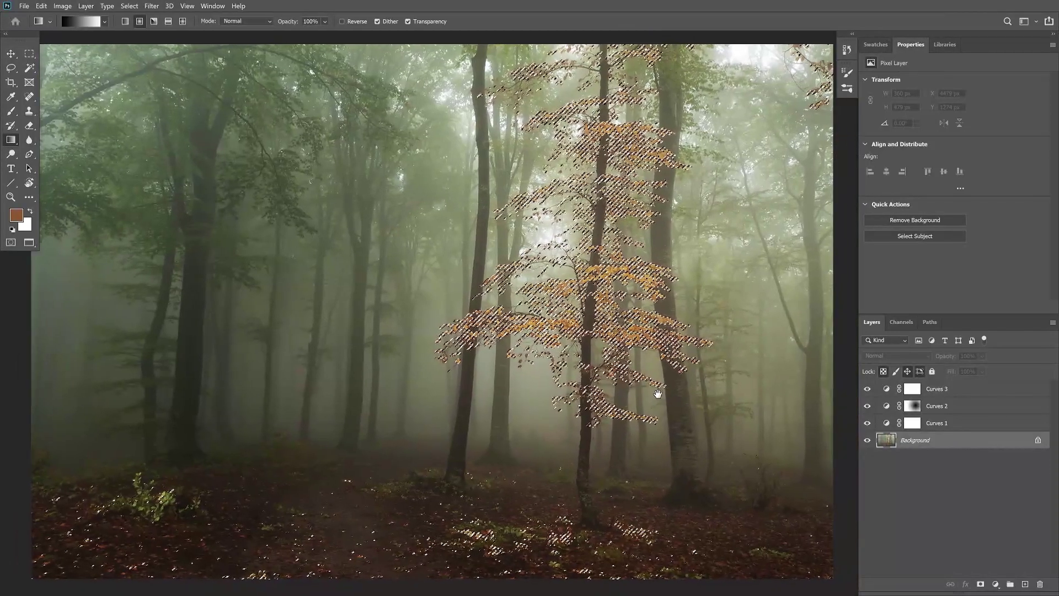
click(931, 391)
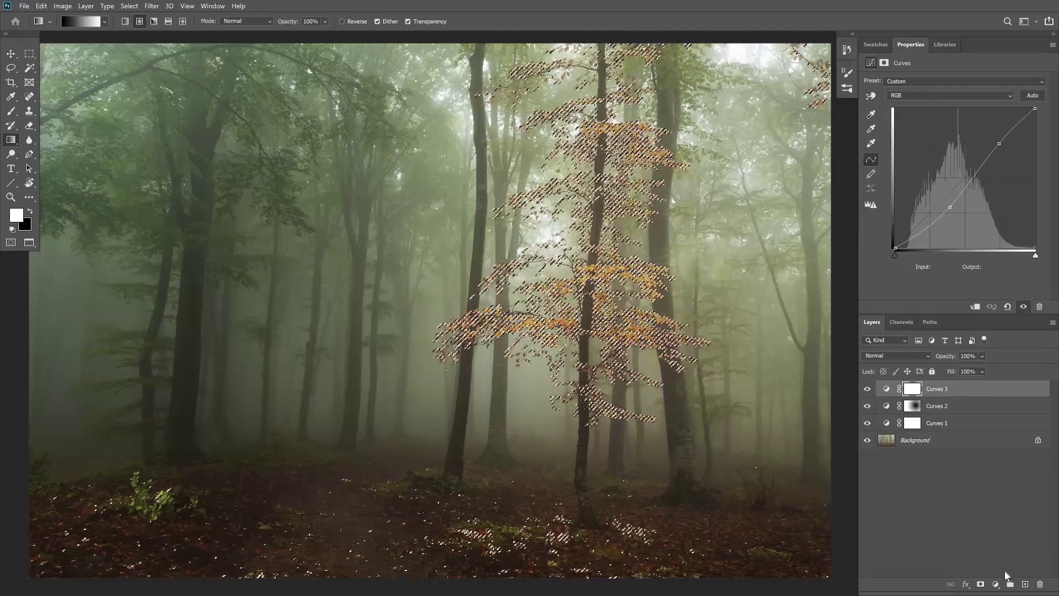
click(997, 584)
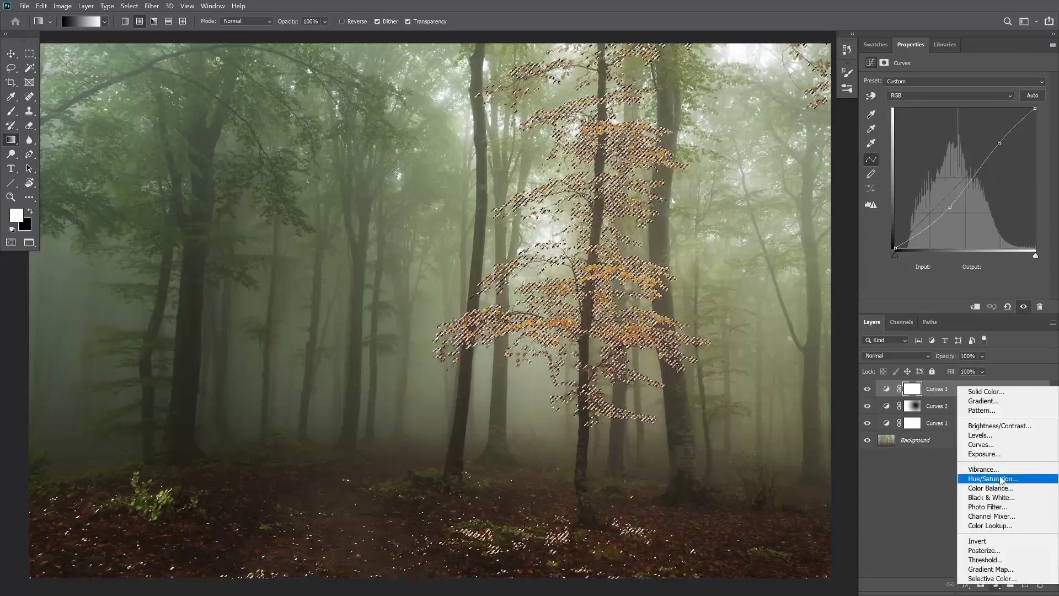
click(979, 445)
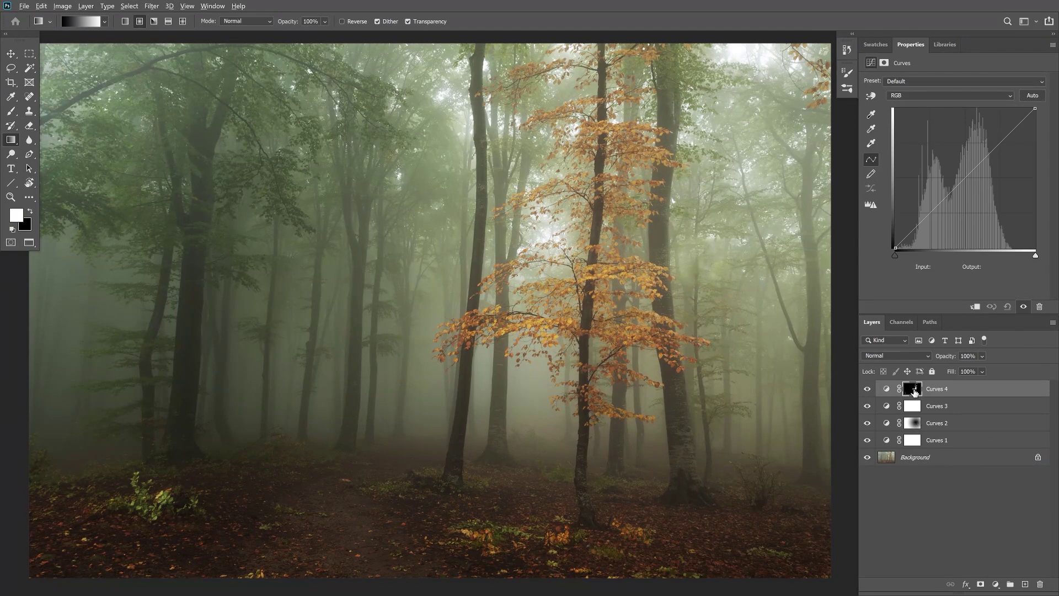
alt+click(914, 391)
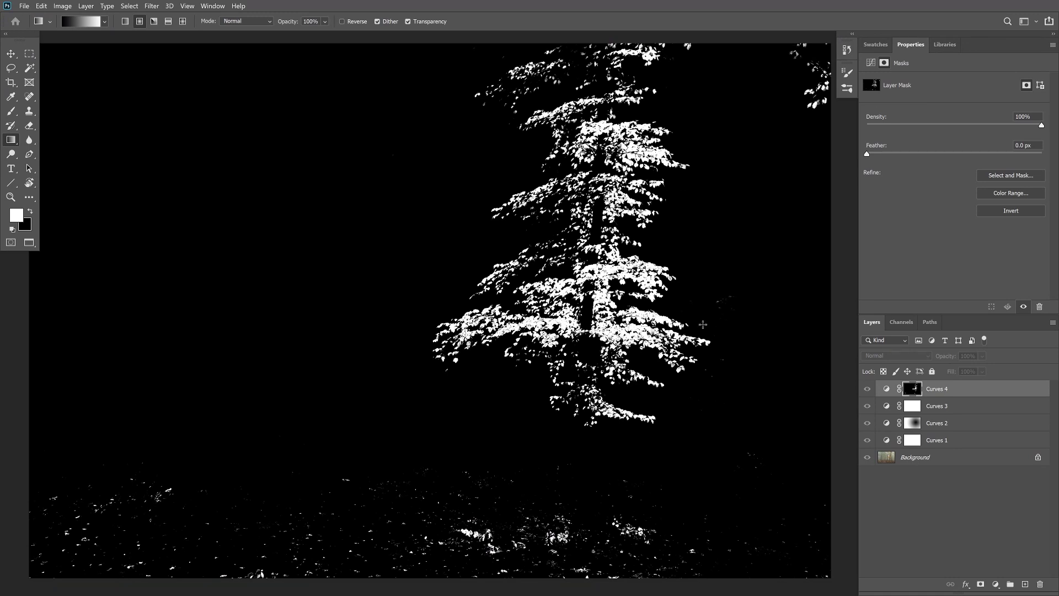
With a 300 px black brush, paint out the top-right corner leaves and bottom ground leaves.
key(b)
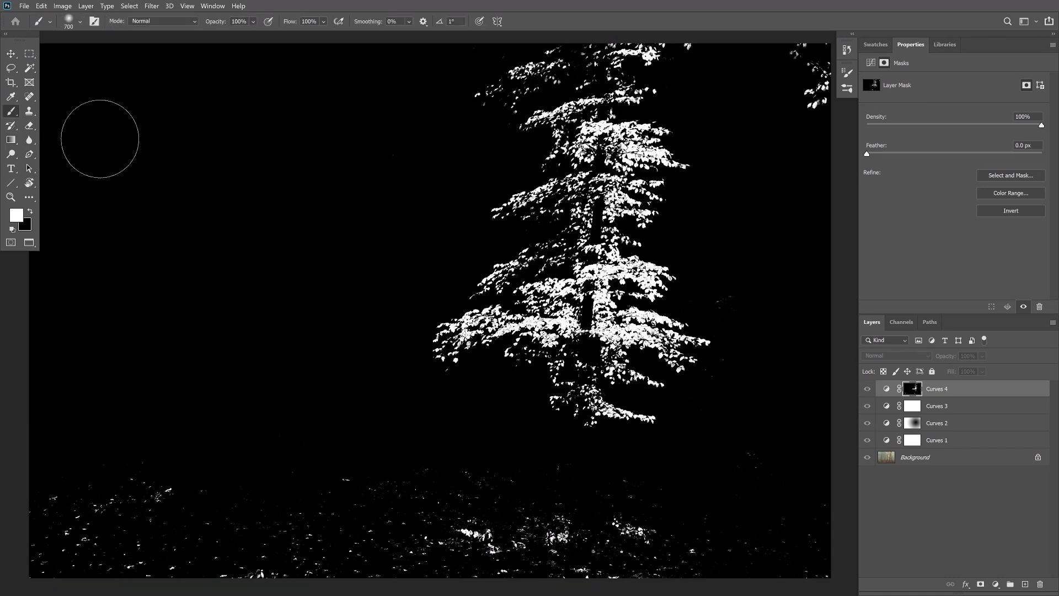
key(bracketleft)
key(bracketleft)
key(bracketleft)
key(bracketleft)
click(31, 210)
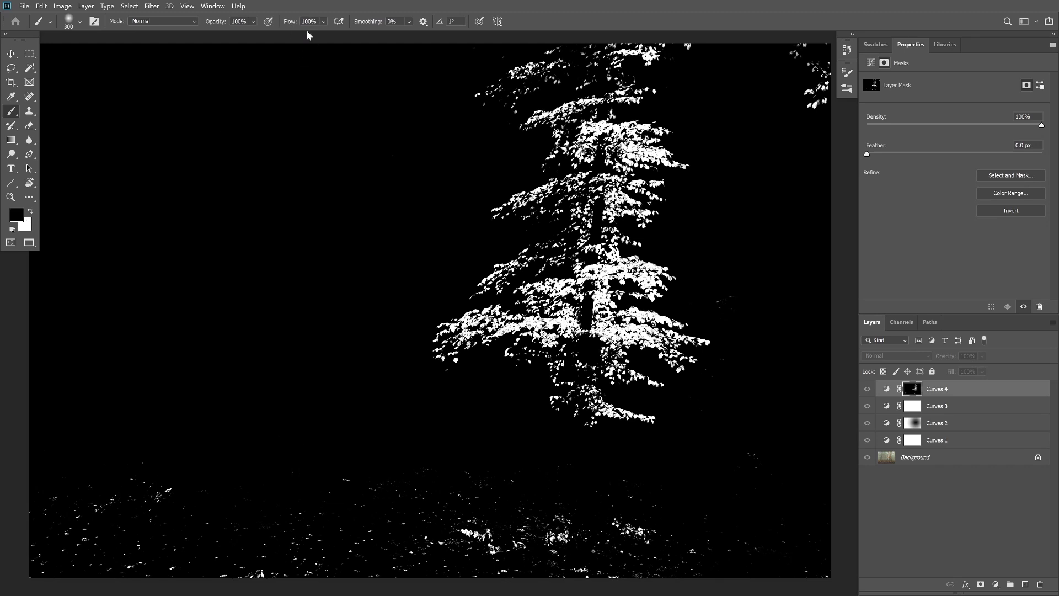
mouse_move(828, 91)
mouse_down()
mouse_move(760, 123)
mouse_move(773, 83)
mouse_move(803, 70)
mouse_move(804, 95)
mouse_up()
mouse_move(767, 551)
mouse_down()
mouse_move(665, 546)
mouse_move(664, 586)
mouse_up()
drag(768, 574, 653, 505)
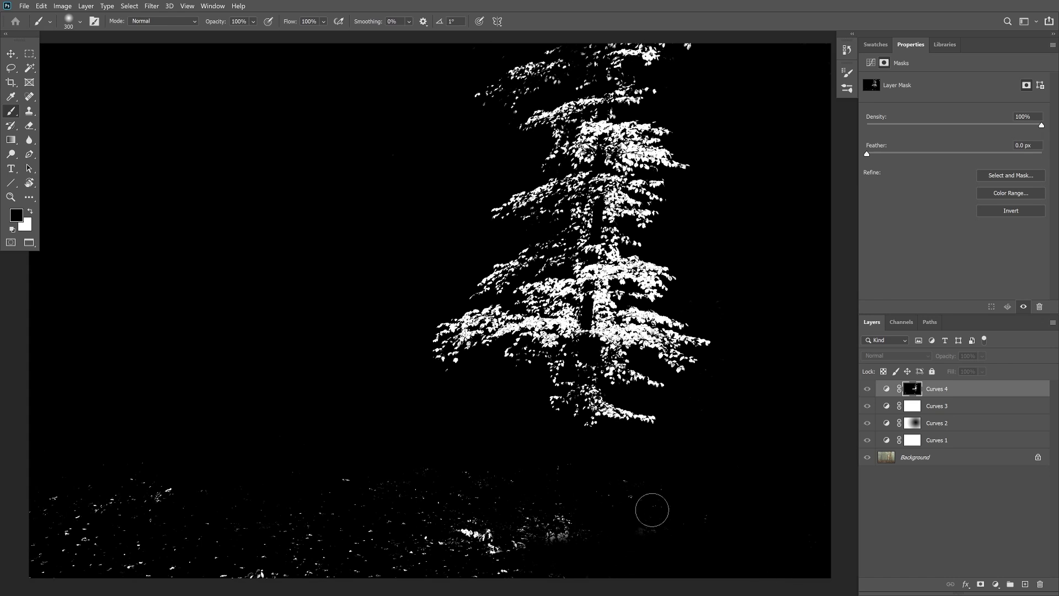
mouse_move(563, 490)
mouse_down()
mouse_move(568, 515)
mouse_move(461, 549)
mouse_move(579, 568)
mouse_up()
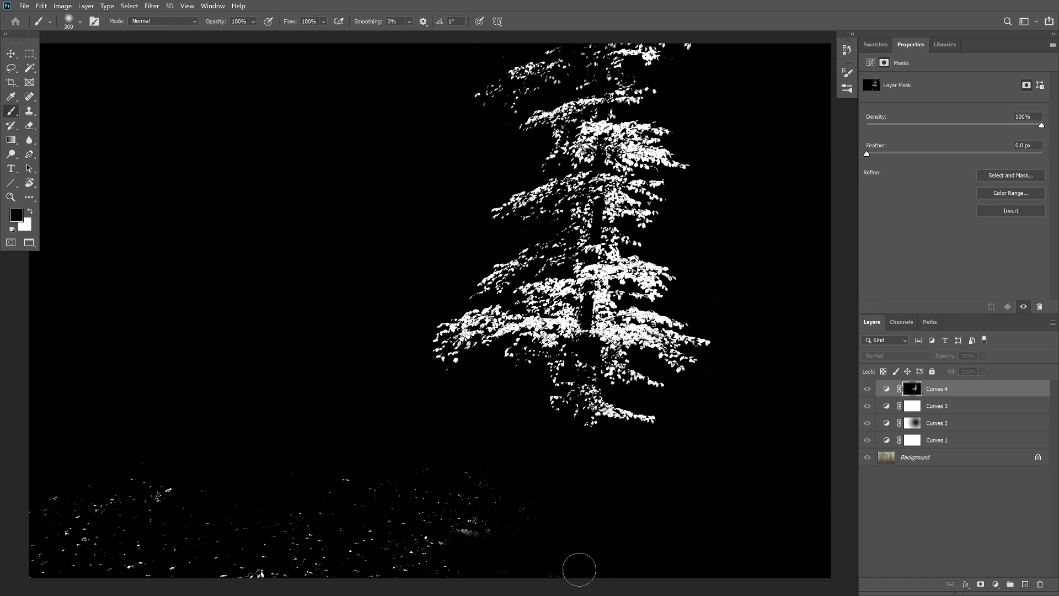
mouse_move(387, 508)
mouse_down()
mouse_move(451, 549)
mouse_move(463, 581)
mouse_move(423, 497)
mouse_move(360, 508)
mouse_up()
Enlarge the brush to 700 px, paint out the lower-left ground leaves, and leave mask view.
key(bracketright)
key(bracketright)
key(bracketright)
key(bracketright)
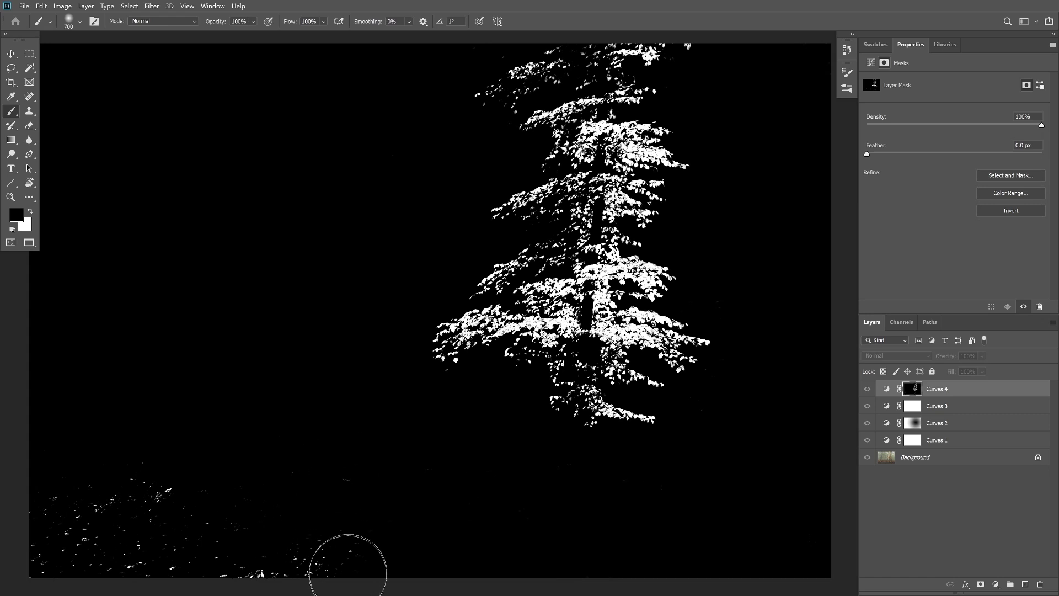
mouse_move(279, 555)
mouse_down()
mouse_move(42, 516)
mouse_move(177, 484)
mouse_move(59, 555)
mouse_move(213, 563)
mouse_up()
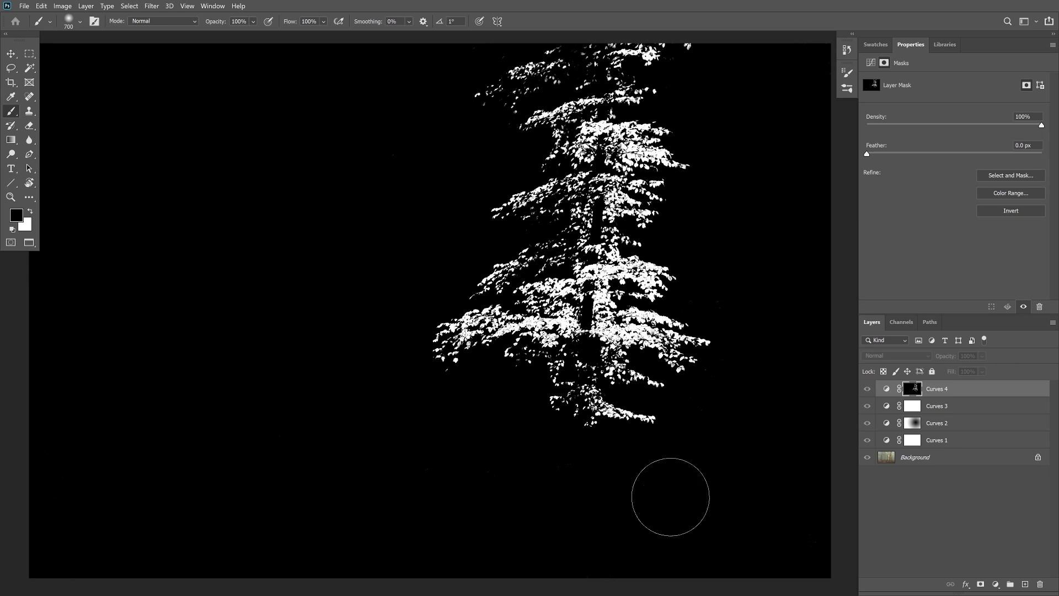
key(v)
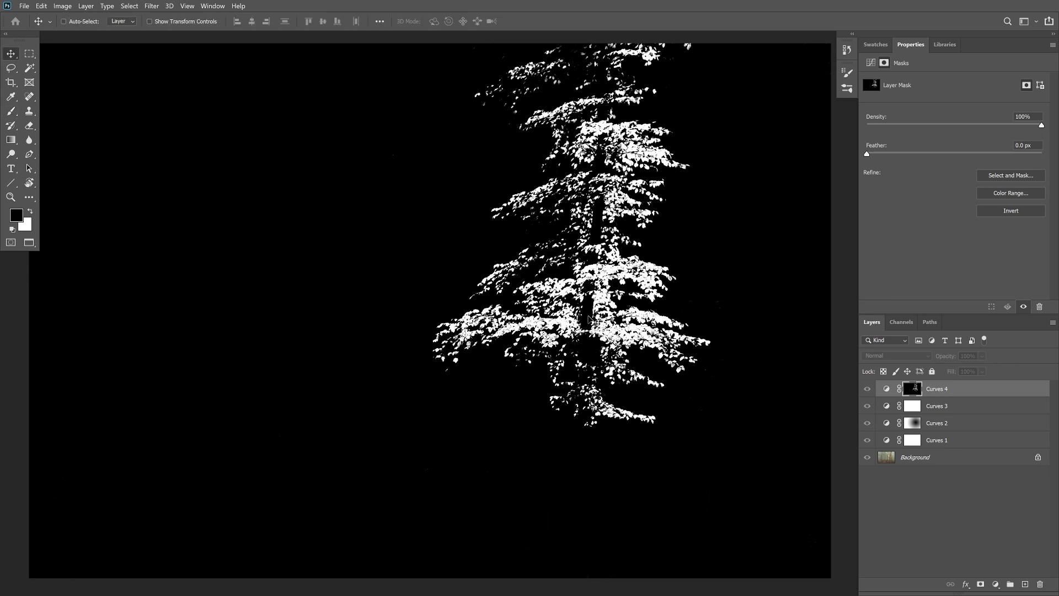
click(887, 389)
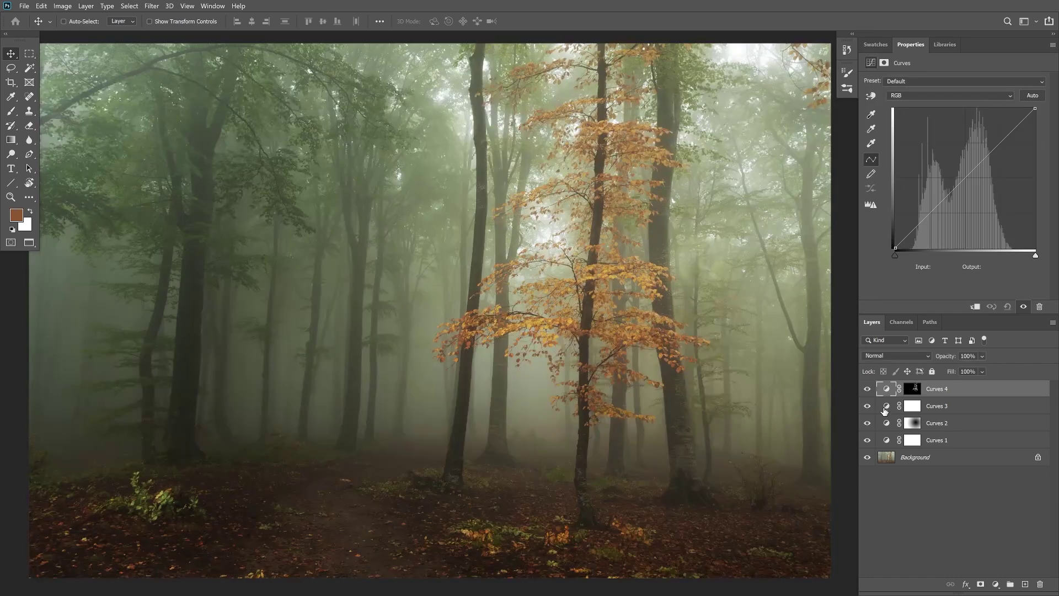
Set Curves 4 to Luminosity blending and raise a midtone curve point to brighten the leaves.
click(908, 356)
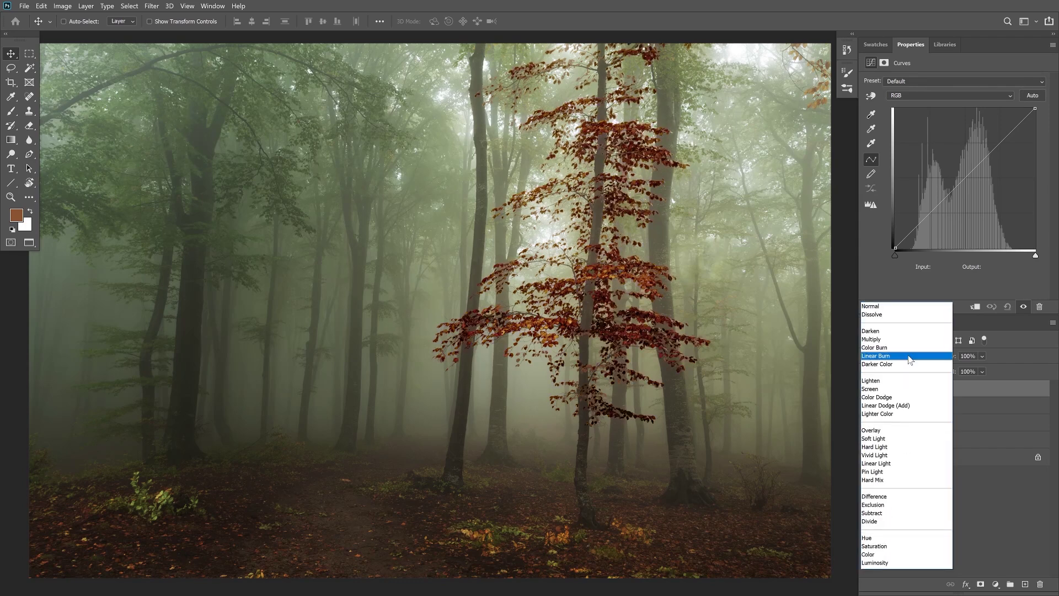
click(883, 562)
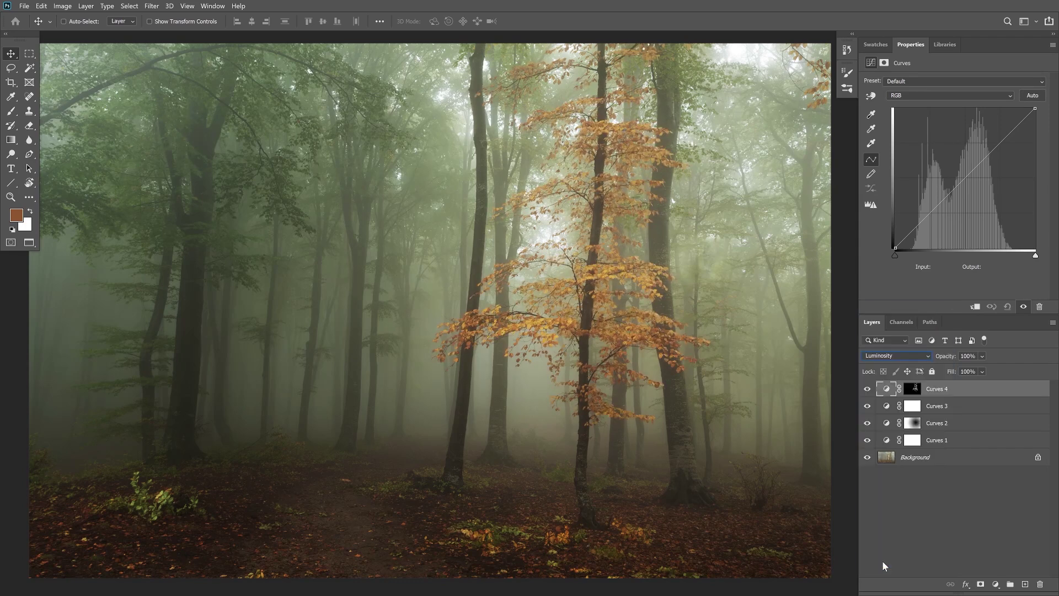
drag(969, 174, 942, 165)
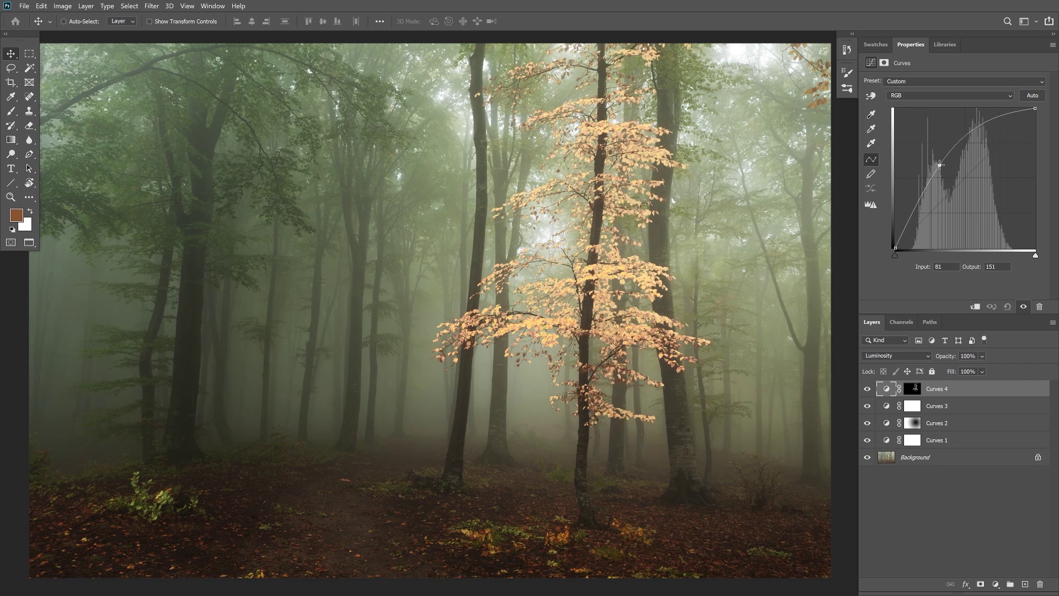
drag(942, 164, 964, 183)
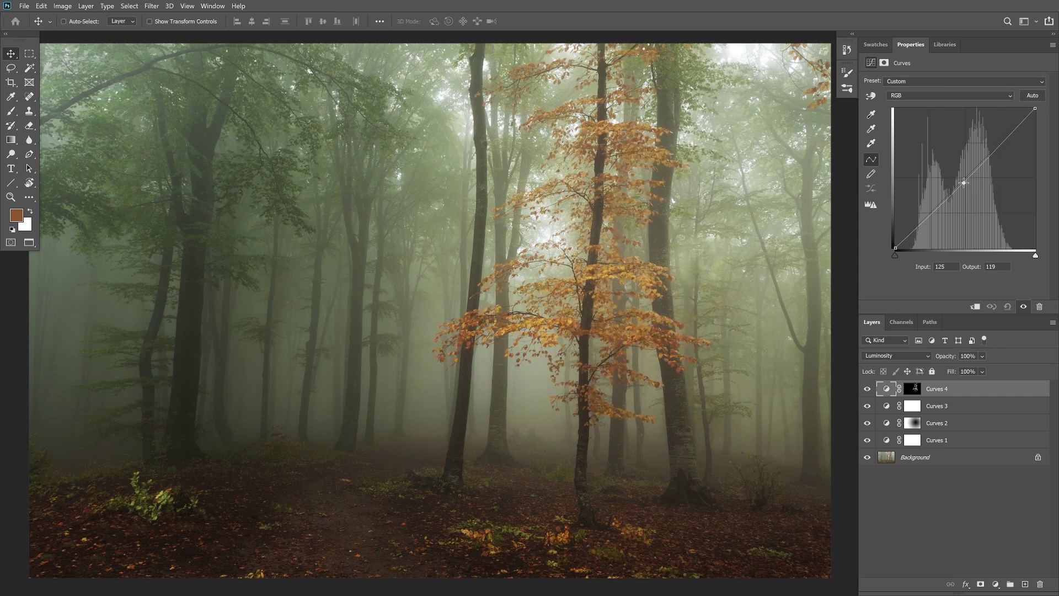
mouse_move(963, 183)
mouse_down()
mouse_move(968, 167)
mouse_move(954, 179)
mouse_up()
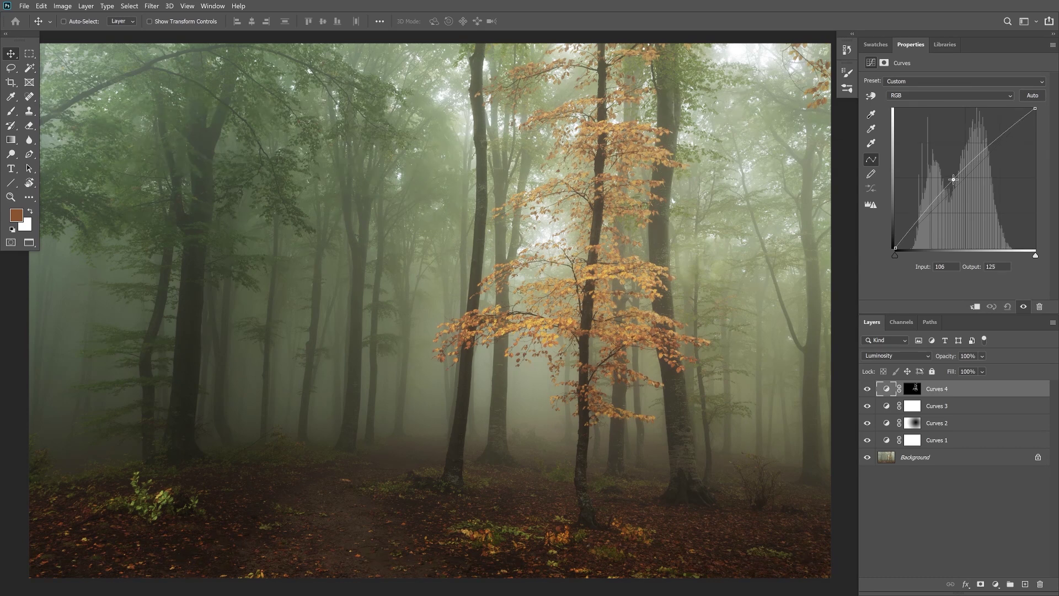
click(913, 389)
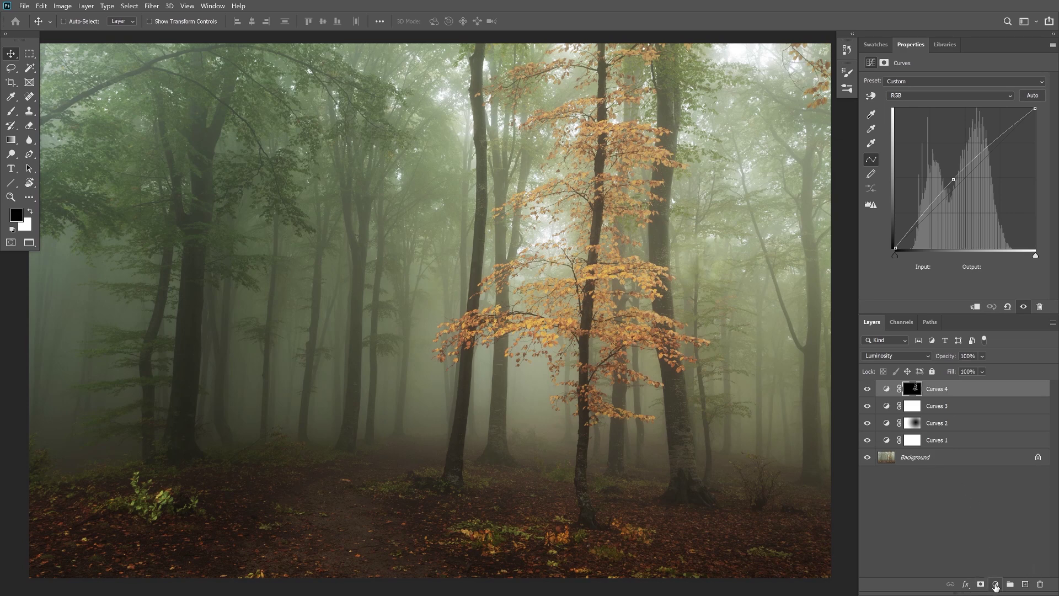
click(996, 586)
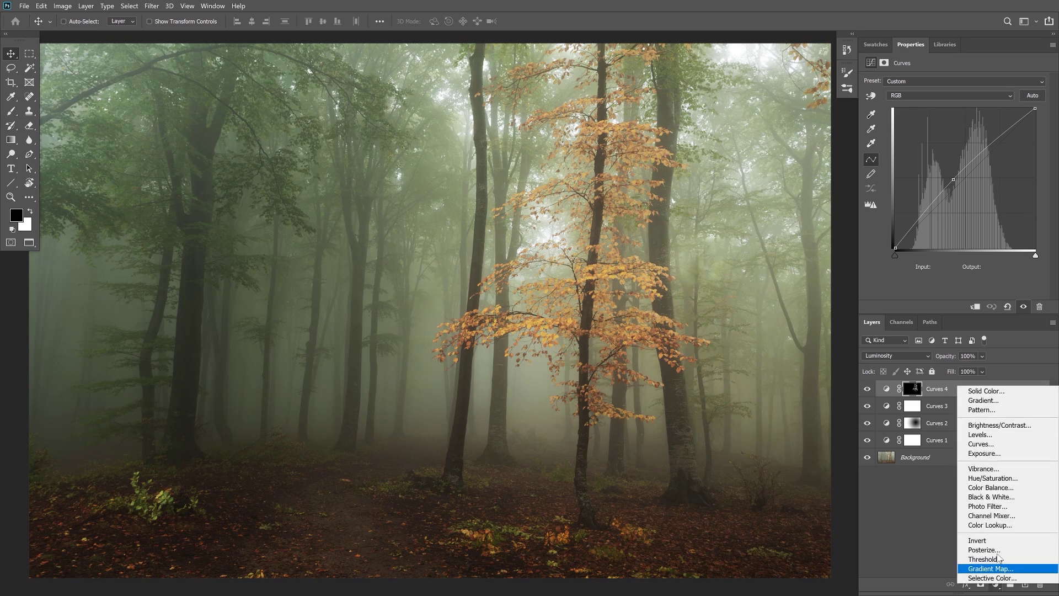
Add Curves 5 and Alt-drag a copy of the Curves 4 leaf mask onto it.
click(986, 444)
click(913, 406)
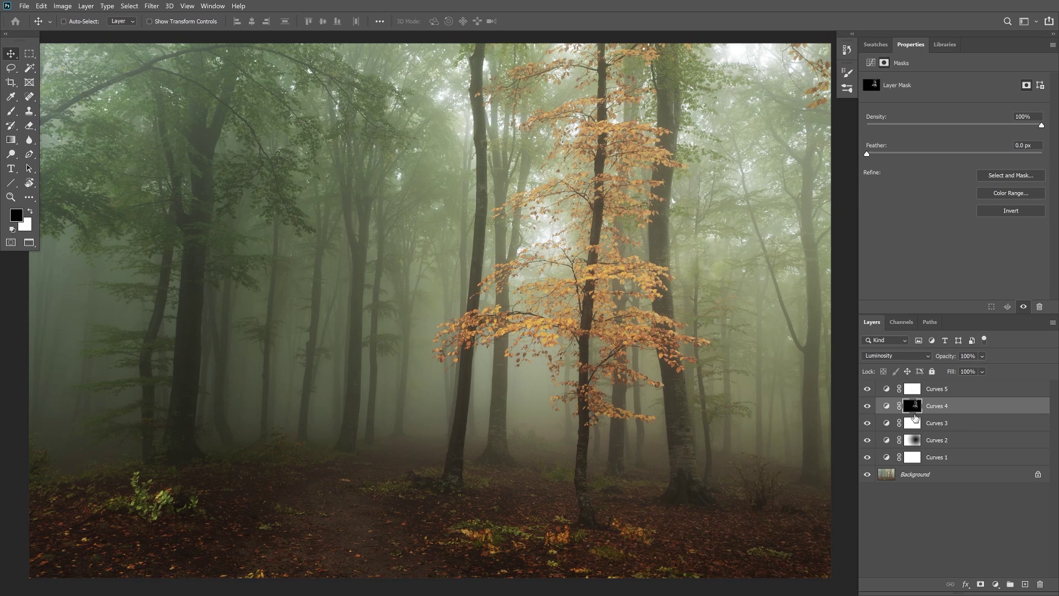
drag(913, 409, 913, 389)
Invert the Curves 5 mask with Ctrl+I so it affects everything except the orange leaves.
click(913, 391)
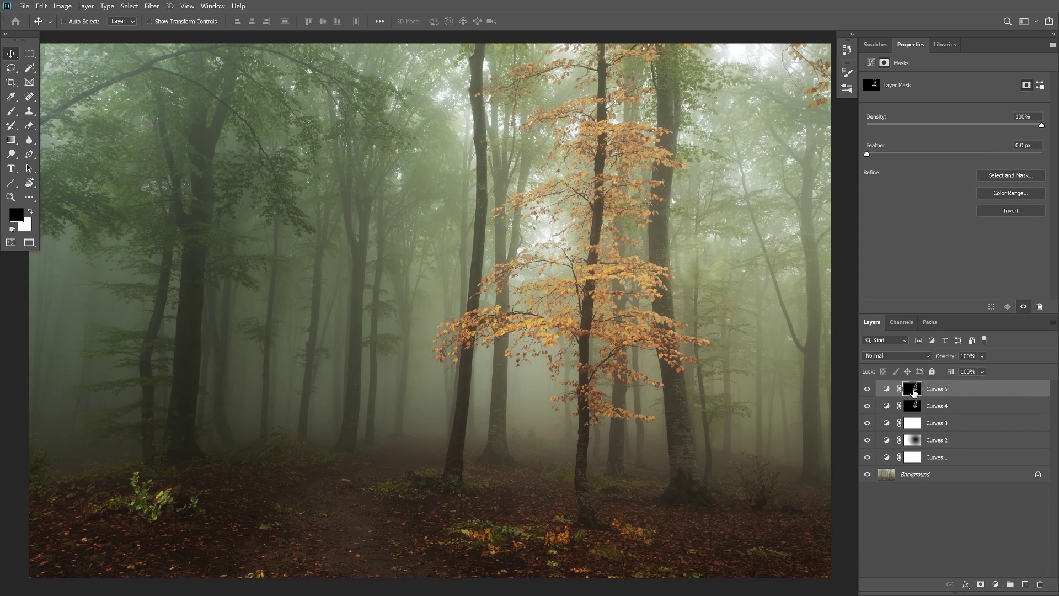
alt+click(913, 391)
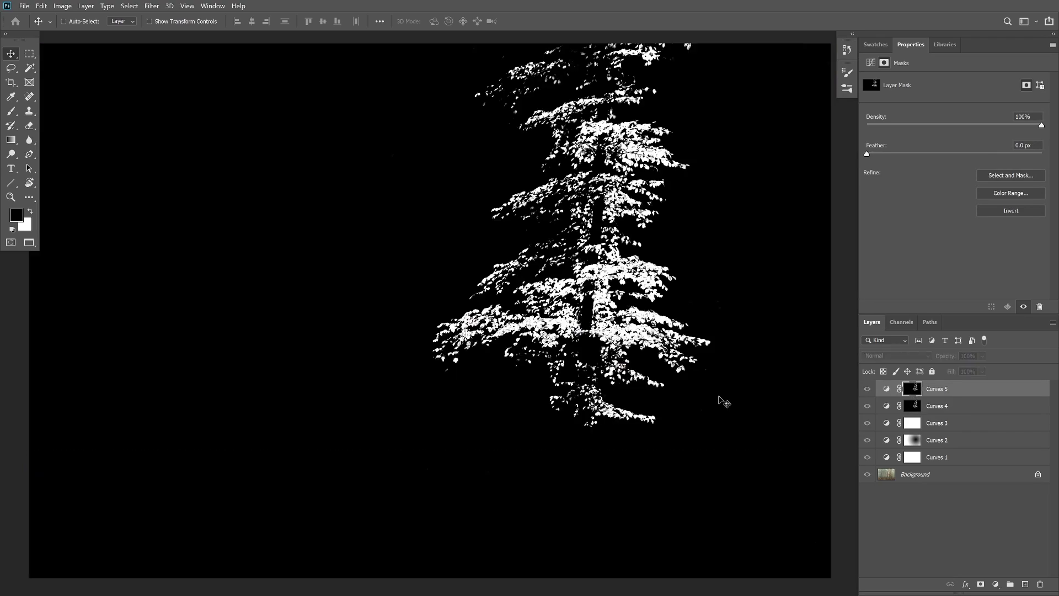
key(ctrl)
key(ctrl+i)
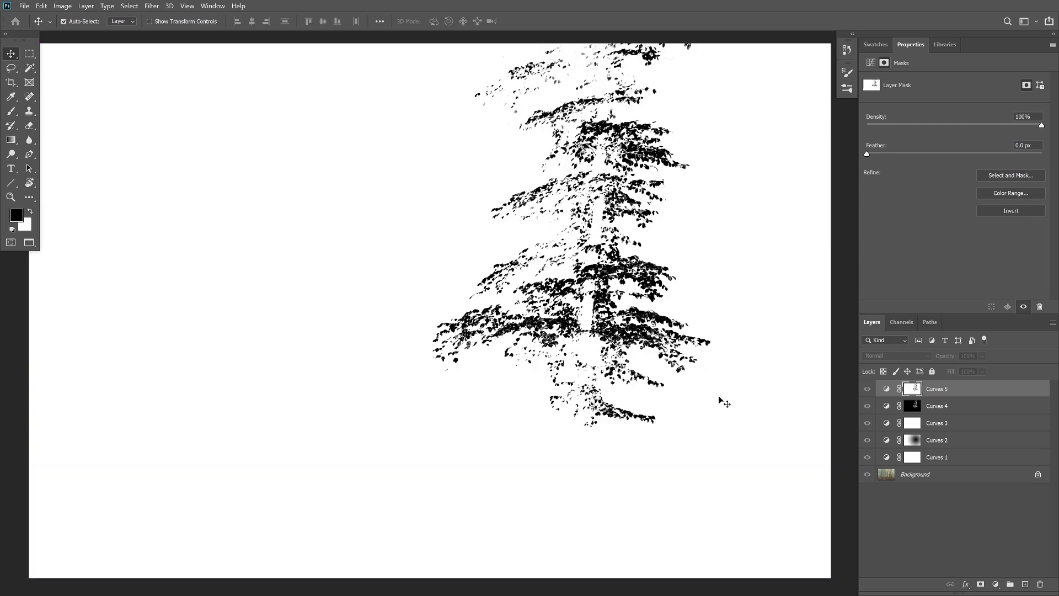
click(887, 391)
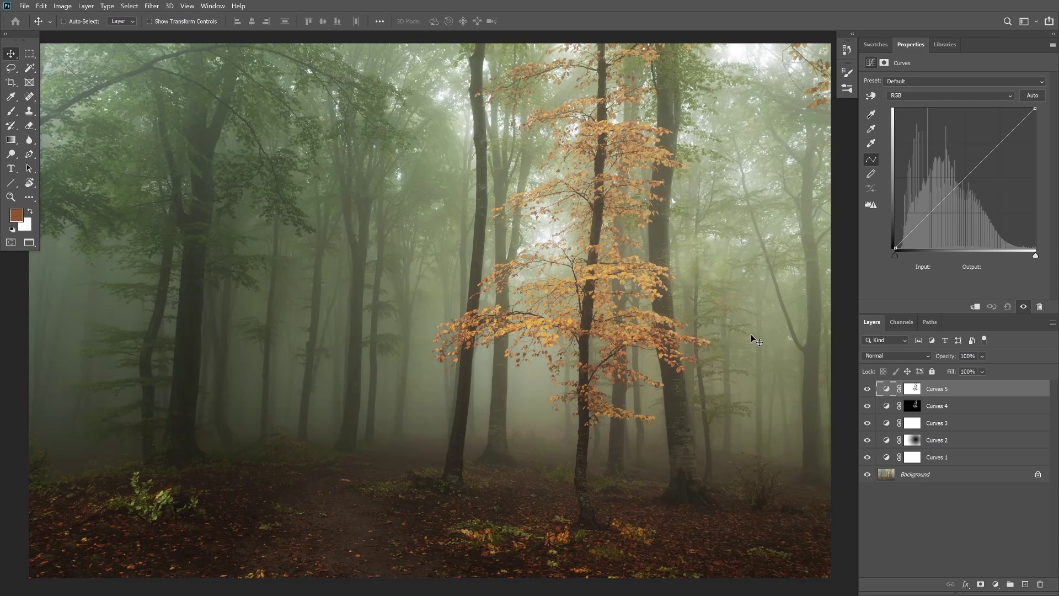
click(901, 355)
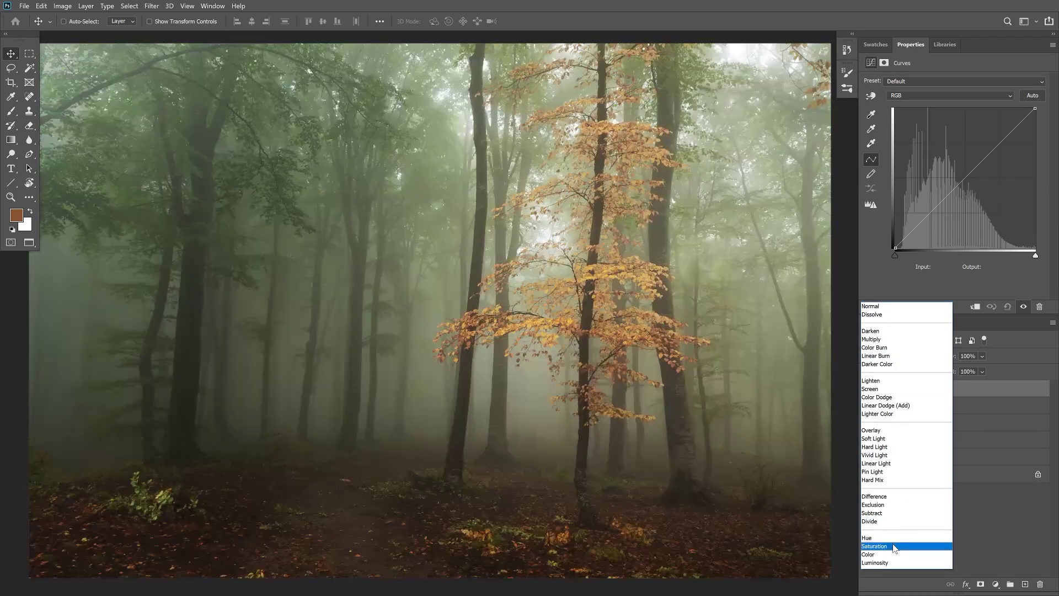
Switch Curves 5 to Saturation blending and pull its curve down to mute the forest.
click(893, 546)
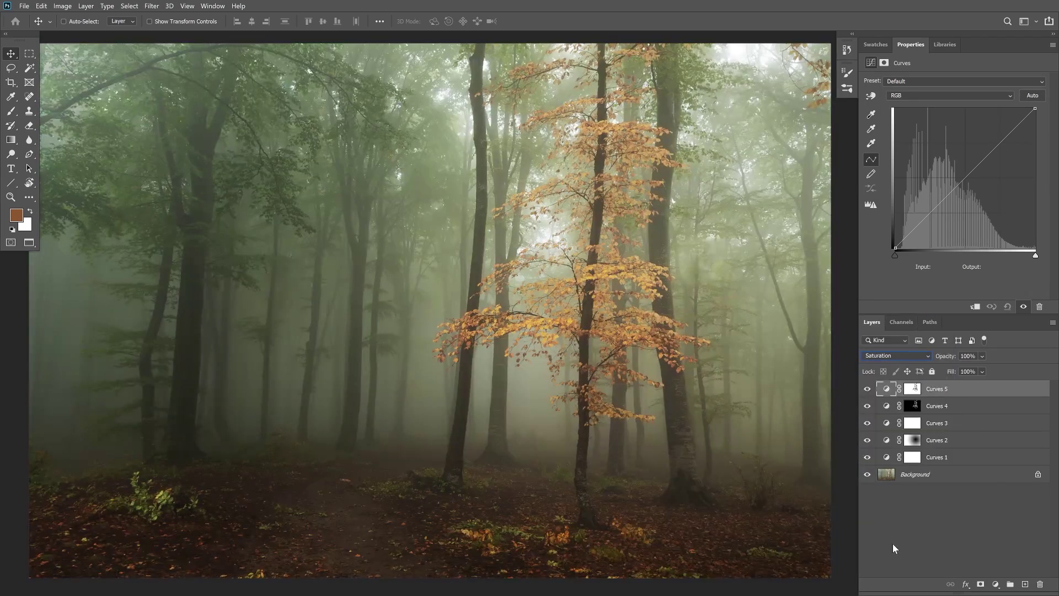
drag(965, 178, 1009, 202)
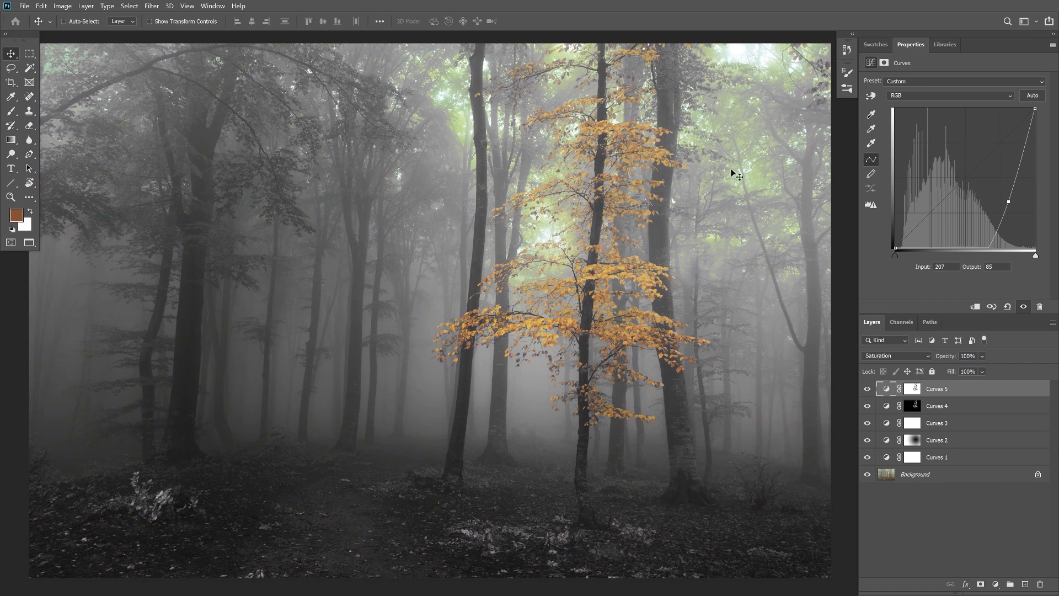
drag(1008, 202, 926, 196)
drag(841, 193, 833, 195)
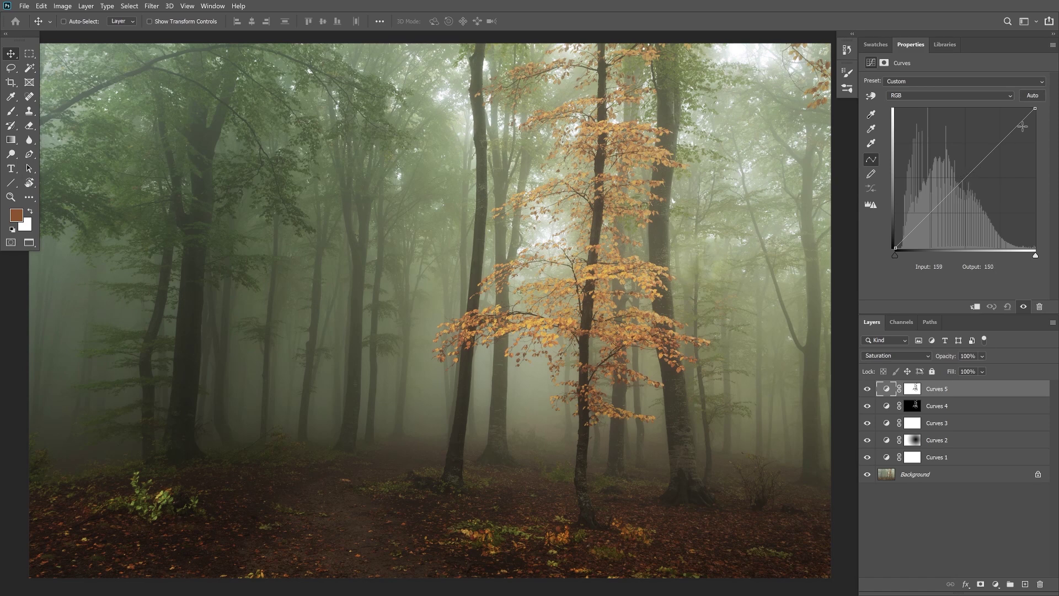
mouse_move(1035, 108)
mouse_down()
mouse_move(1046, 147)
mouse_move(1042, 106)
mouse_up()
Add a mid curve point and lift the black point's output to 61.
click(969, 176)
mouse_move(969, 176)
mouse_down()
mouse_move(986, 191)
mouse_move(969, 179)
mouse_up()
drag(896, 248, 870, 165)
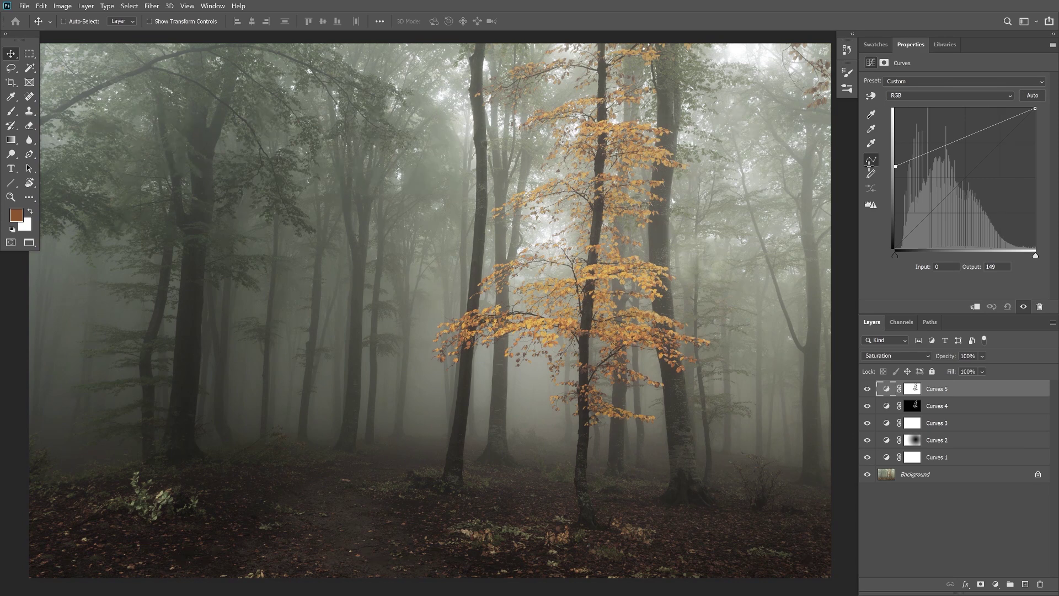
drag(869, 164, 875, 216)
click(997, 585)
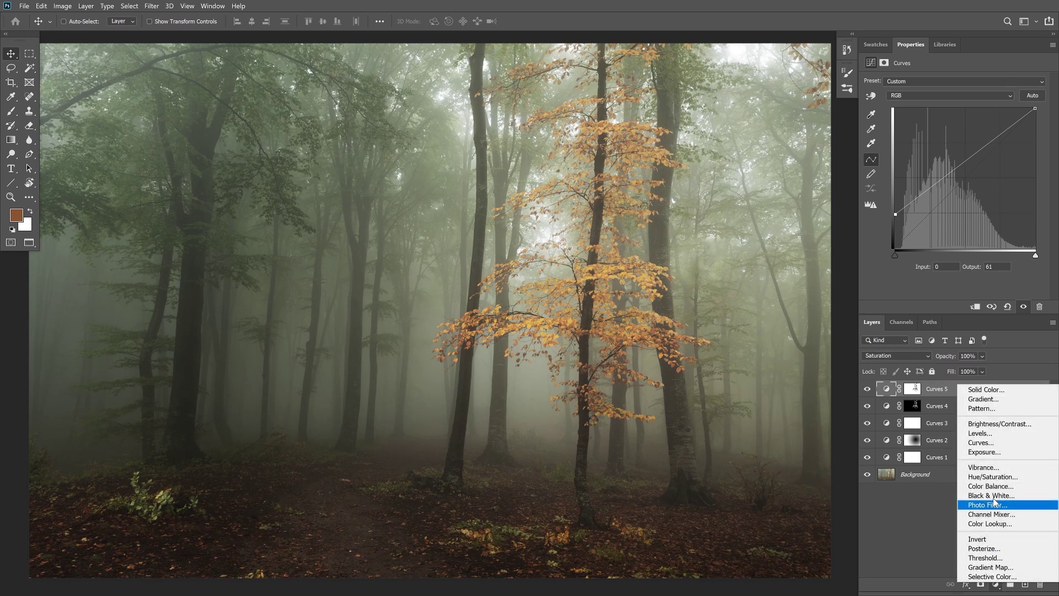
Add a Curves 6 layer with a gentle S-curve mapping input 96 to output 89.
click(979, 454)
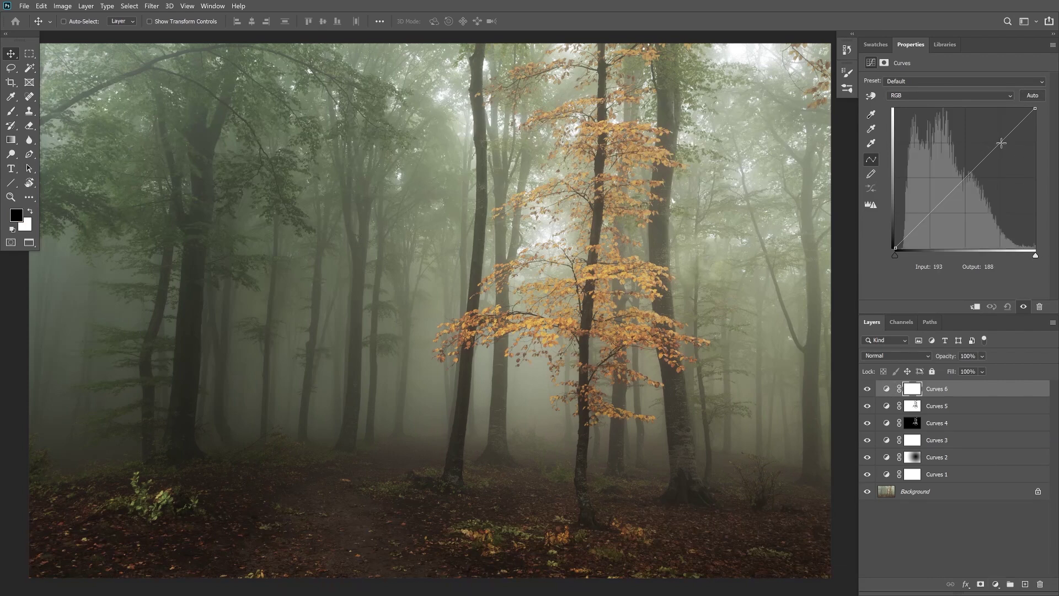
drag(995, 148, 996, 140)
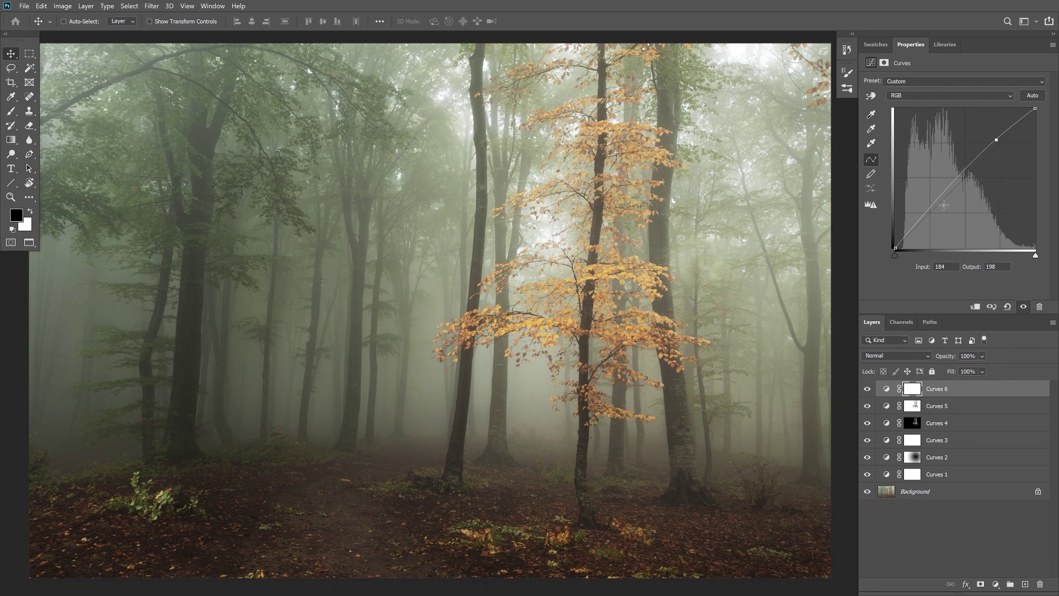
drag(941, 196, 946, 198)
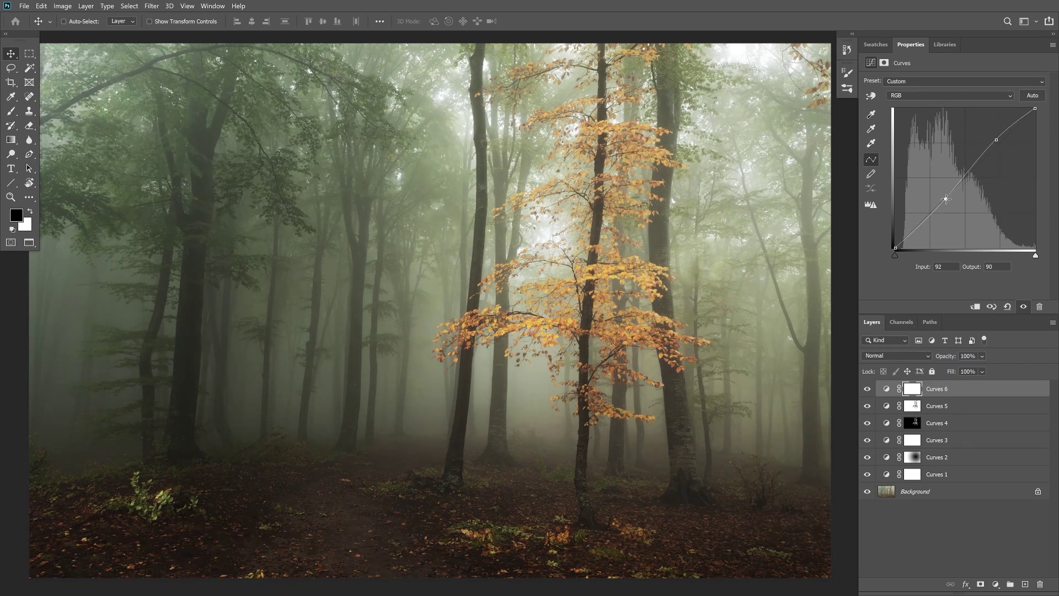
drag(946, 198, 948, 199)
On the Background layer, open Select > Color Range and sample the foggy background colour.
click(909, 493)
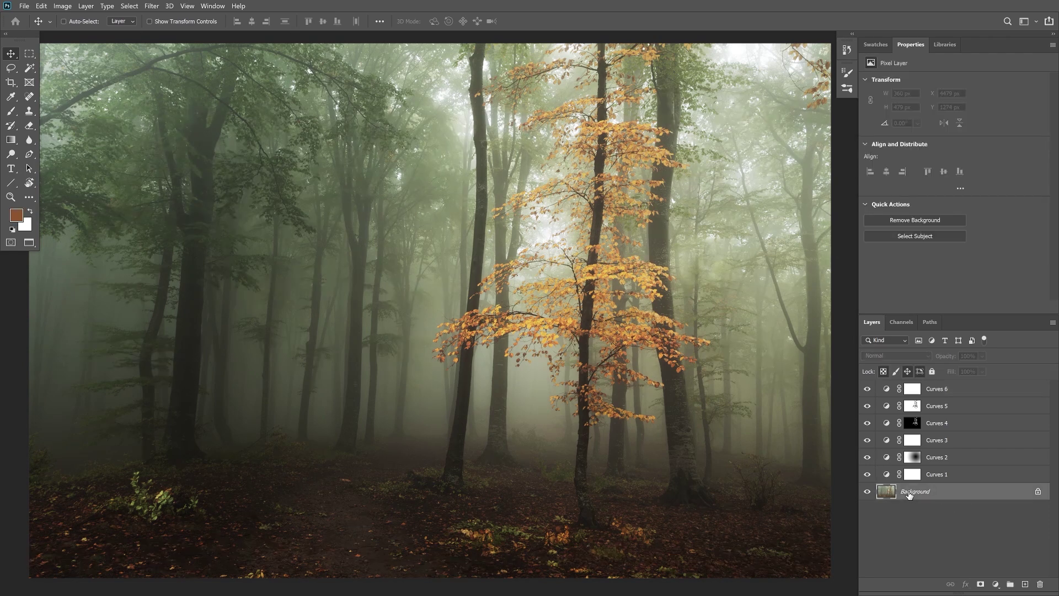
click(128, 6)
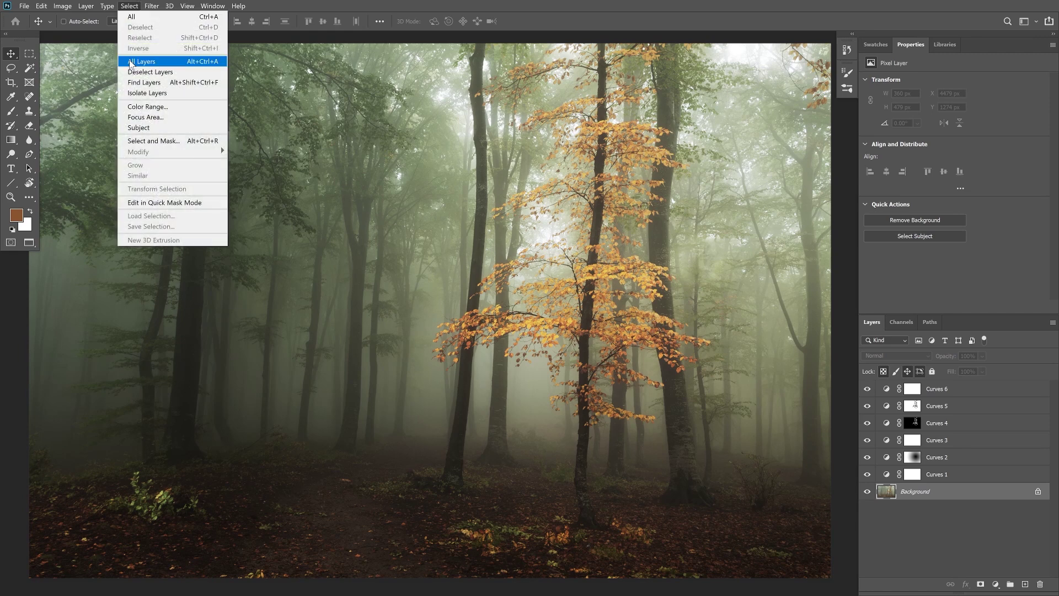
click(141, 106)
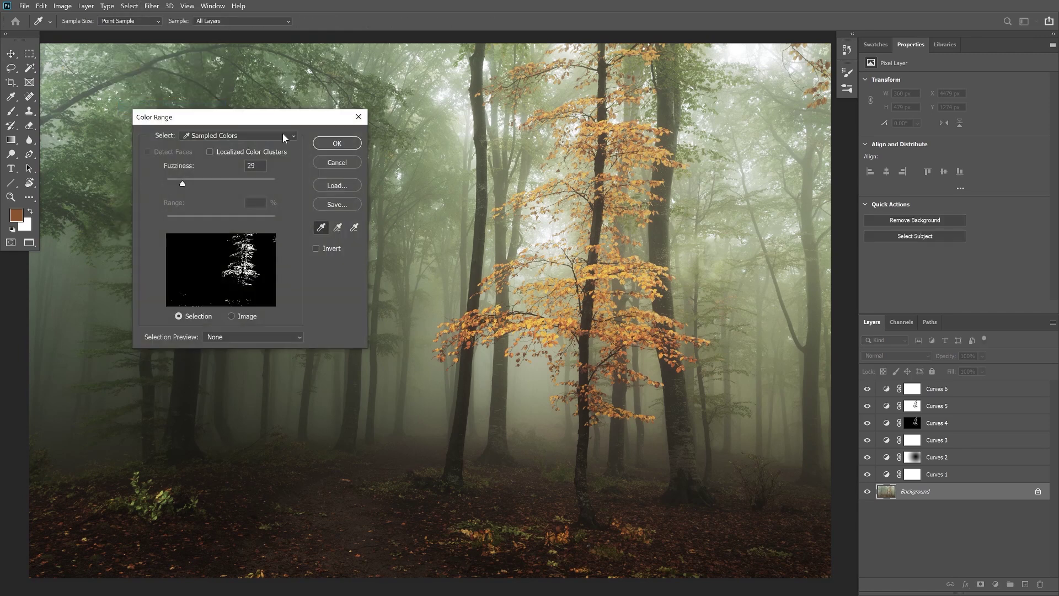
drag(286, 118, 480, 264)
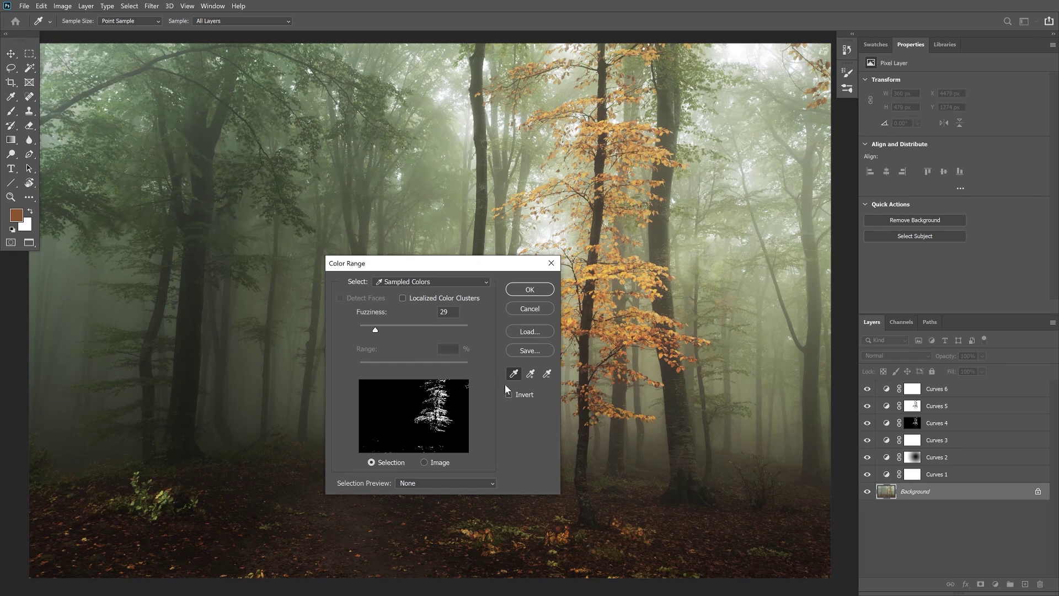
click(442, 170)
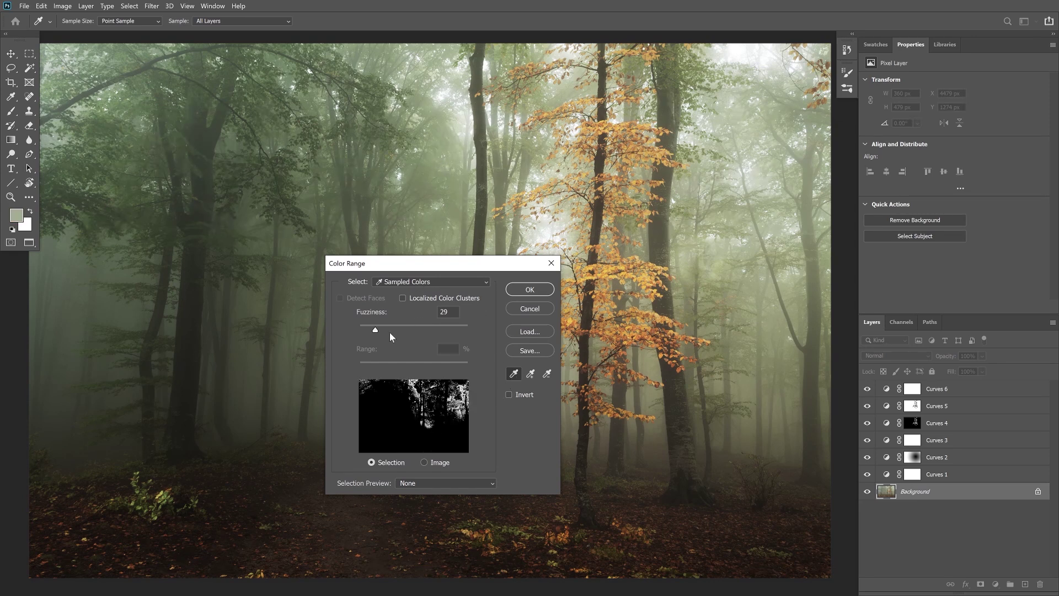
Add bright fog and darker tree tones to the sample, narrow the Fuzziness, and confirm.
drag(375, 330, 403, 331)
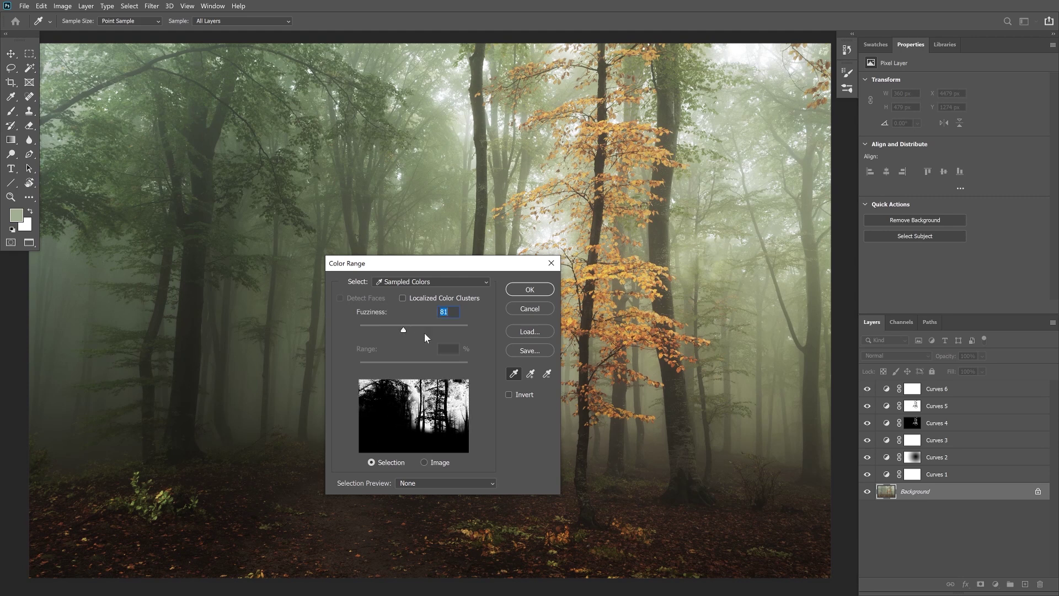
click(530, 374)
click(750, 51)
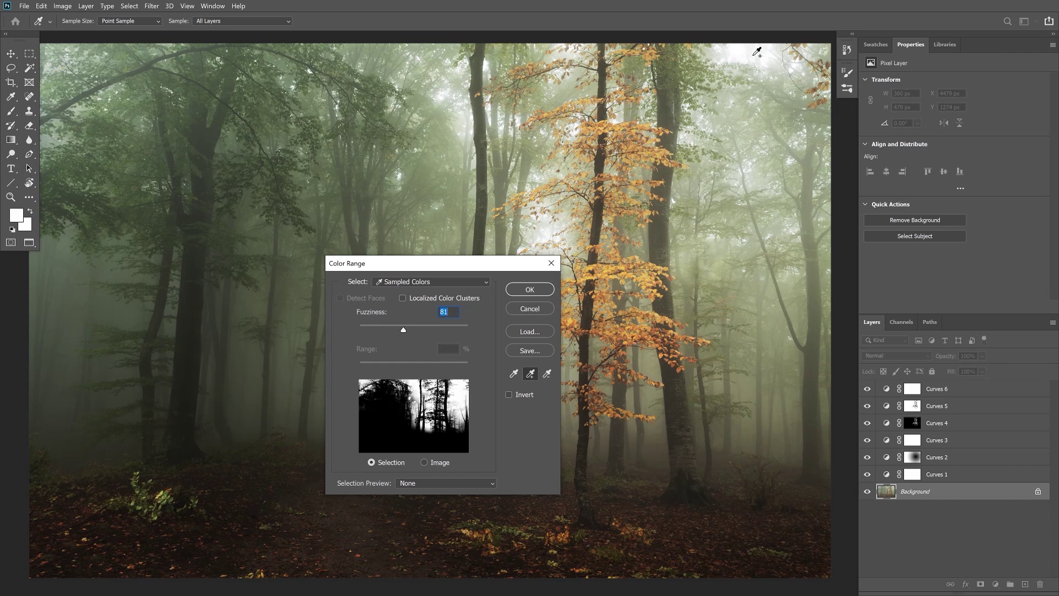
click(216, 250)
click(196, 281)
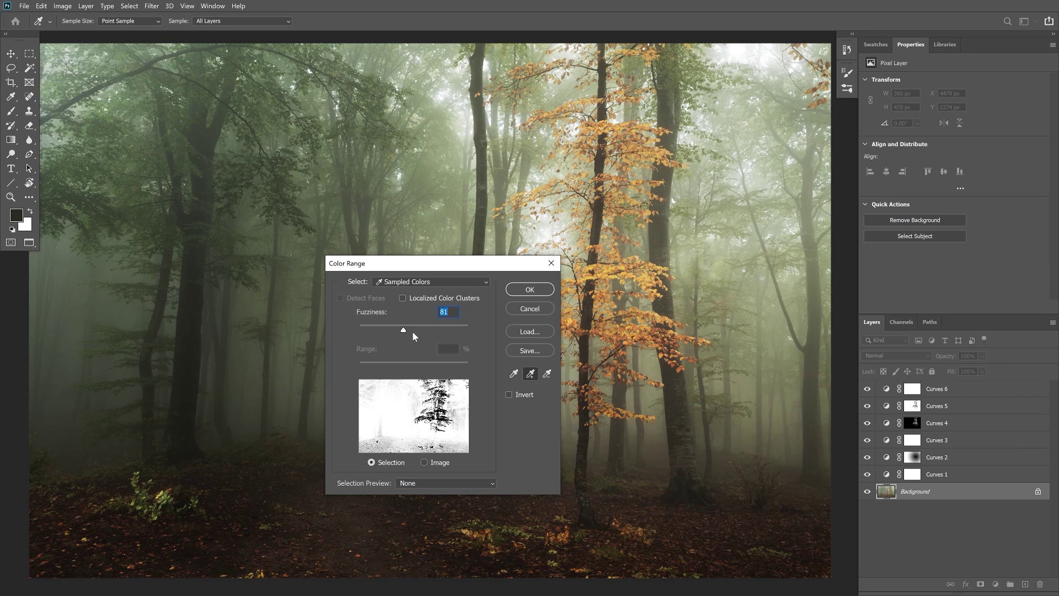
drag(401, 330, 378, 331)
click(530, 289)
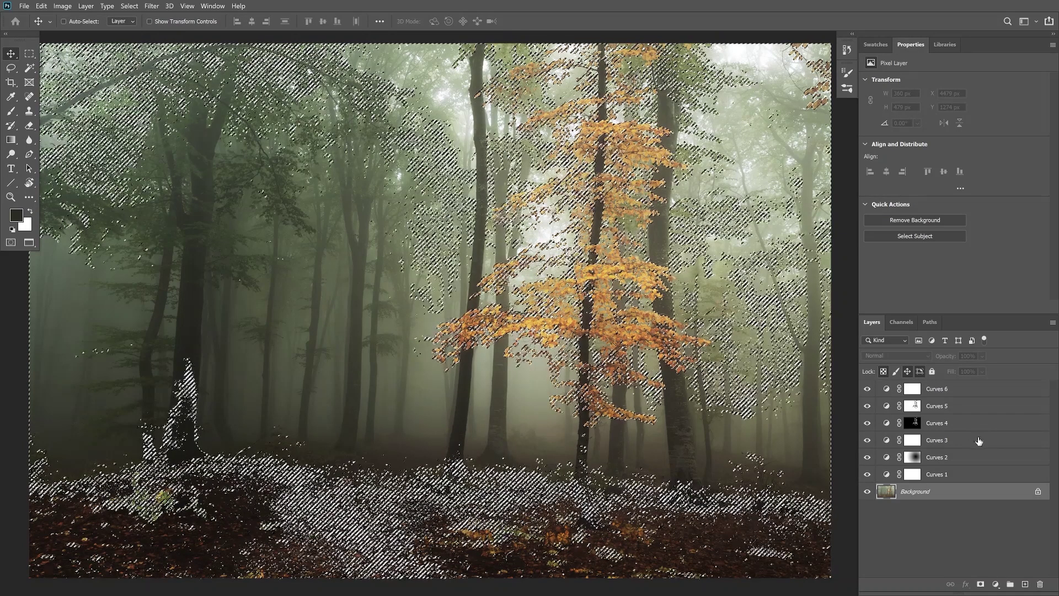
Add a selection-masked Curves 7 layer and raise its Blue channel curve for a cool tint.
click(996, 583)
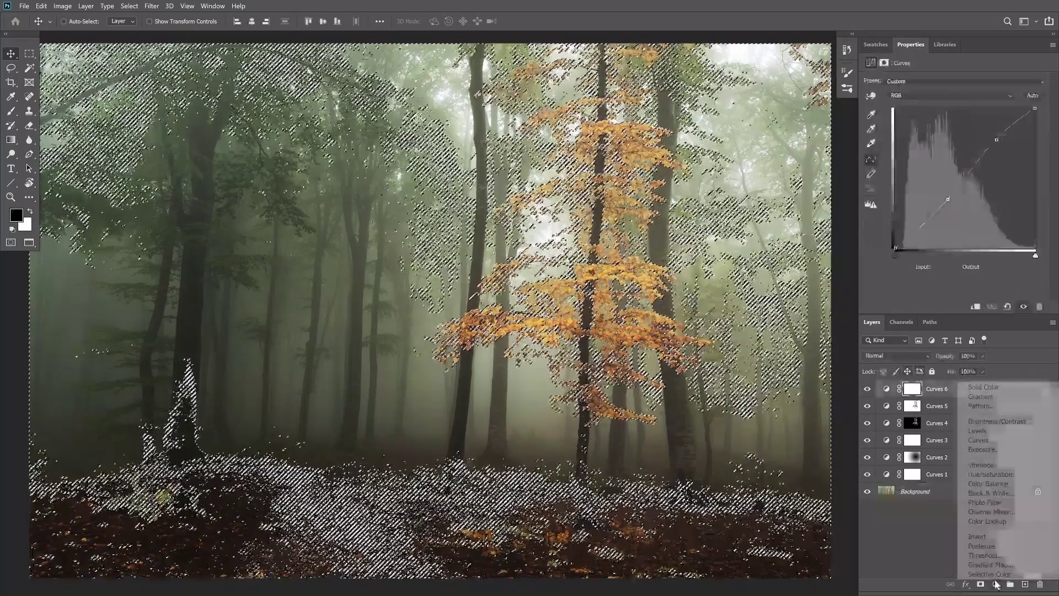
click(980, 440)
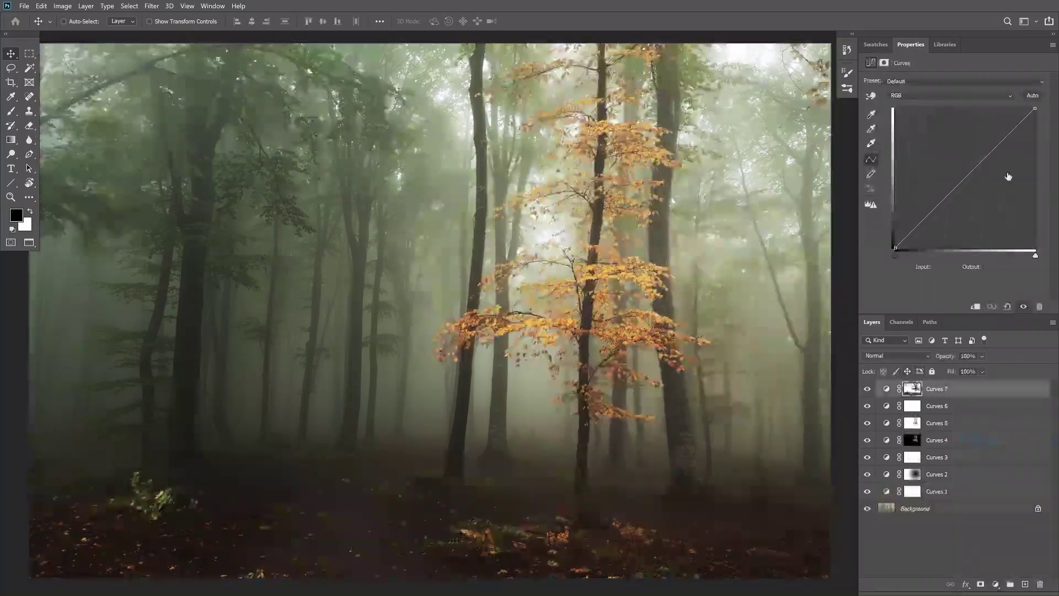
click(943, 96)
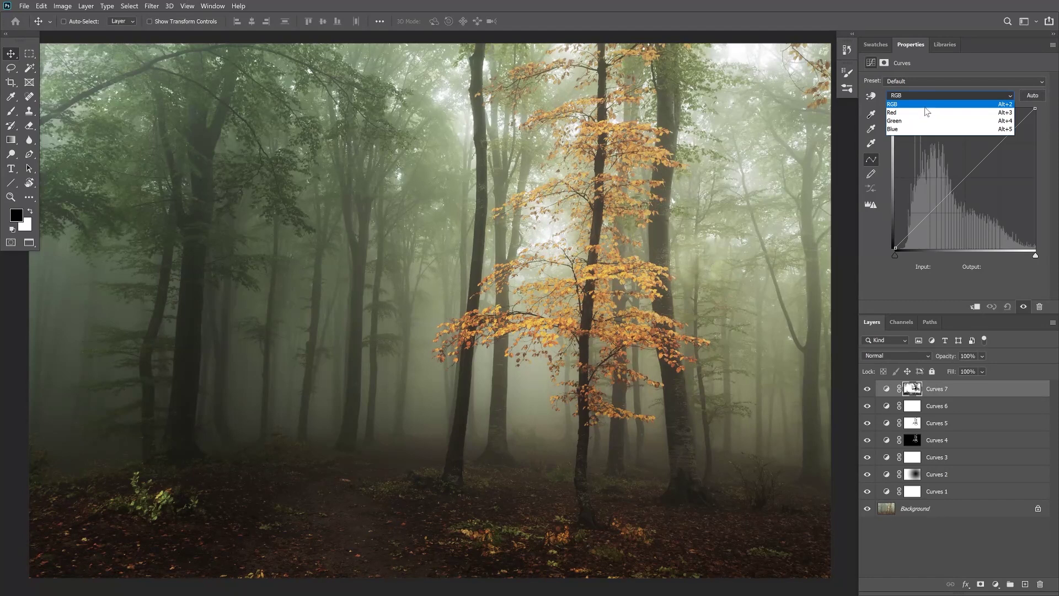
click(911, 129)
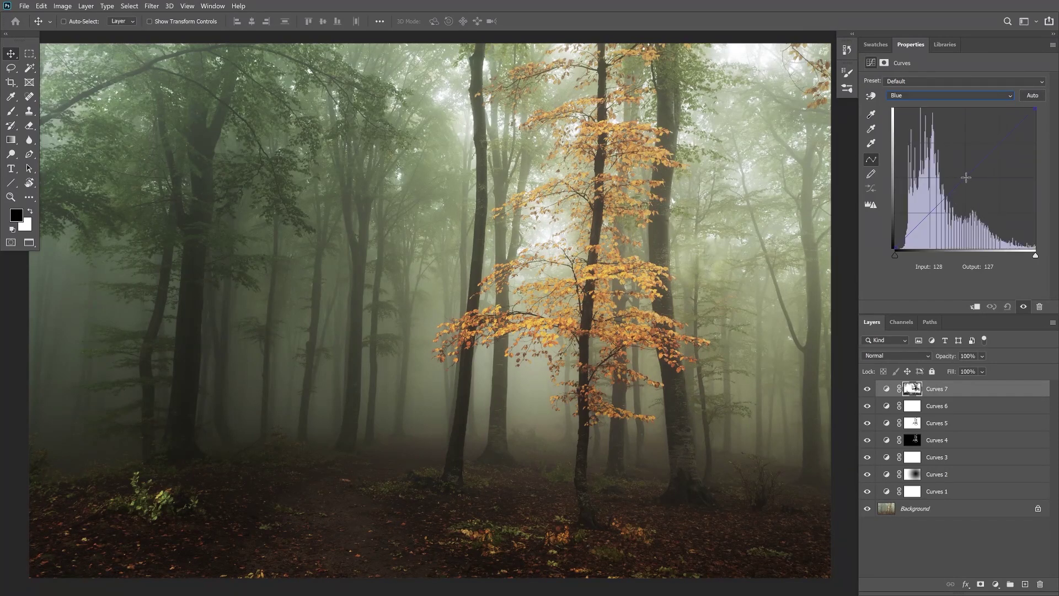
drag(965, 176, 936, 166)
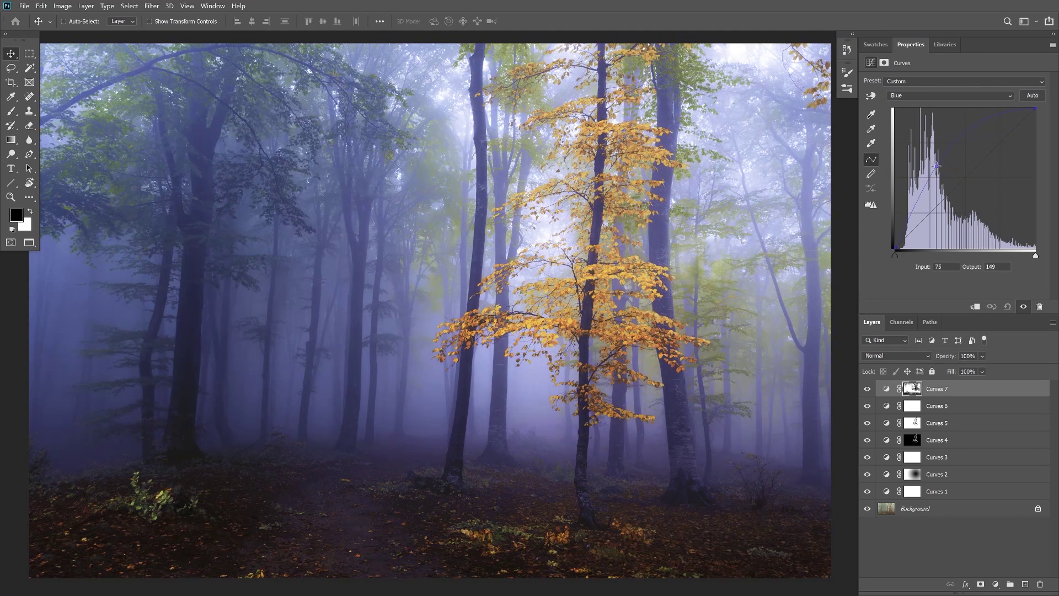
drag(936, 166, 956, 166)
Move the Red channel black point to input 6 to cut red from the shadows.
click(940, 94)
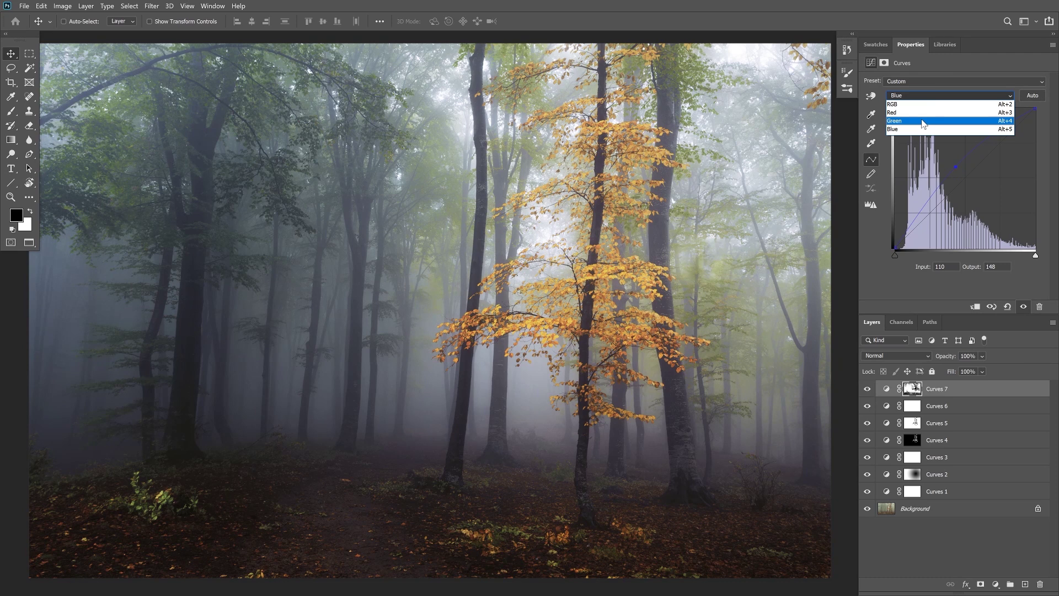
click(920, 112)
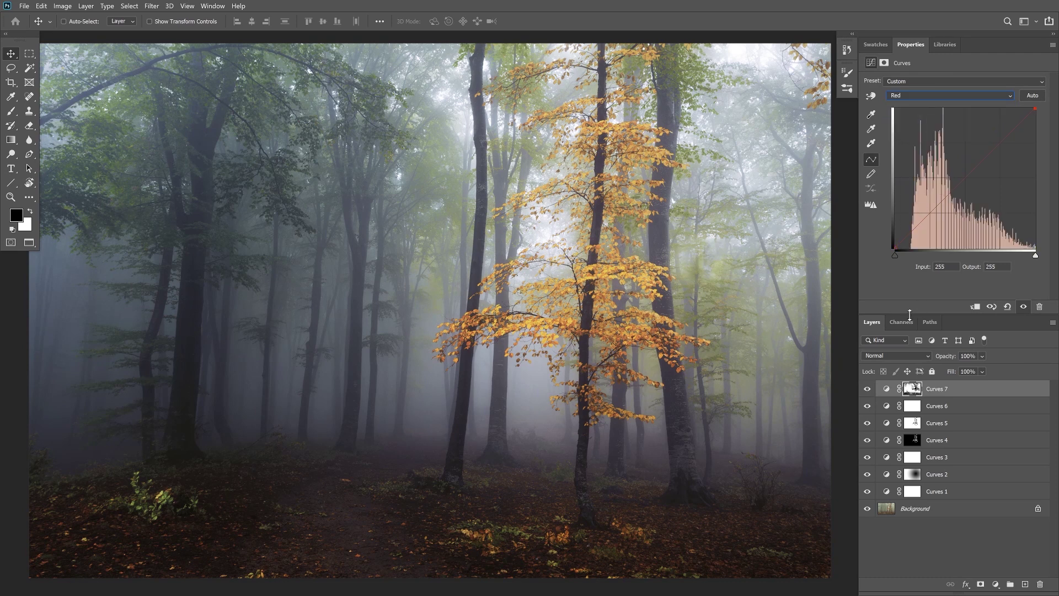
drag(896, 255, 912, 257)
Add a Curves 8 layer with upper, mid and lower anchor points on the RGB curve.
click(995, 584)
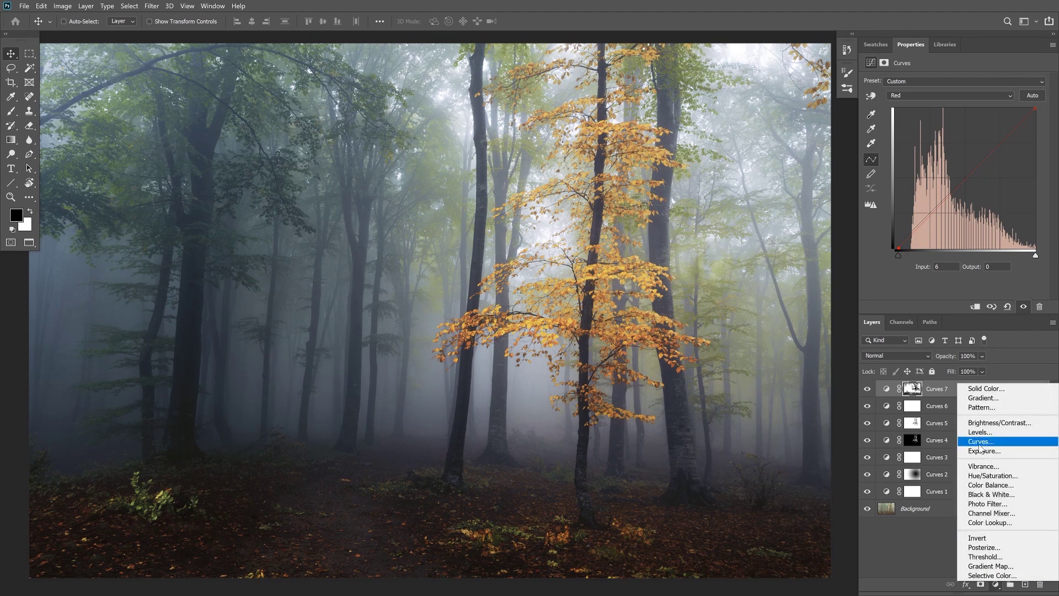
click(981, 442)
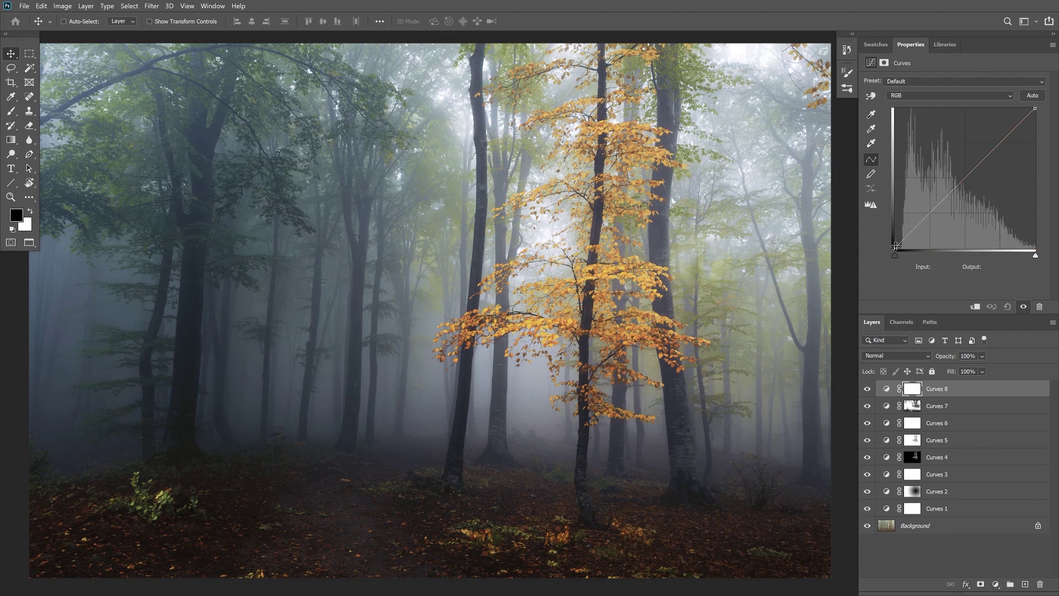
click(966, 177)
click(999, 142)
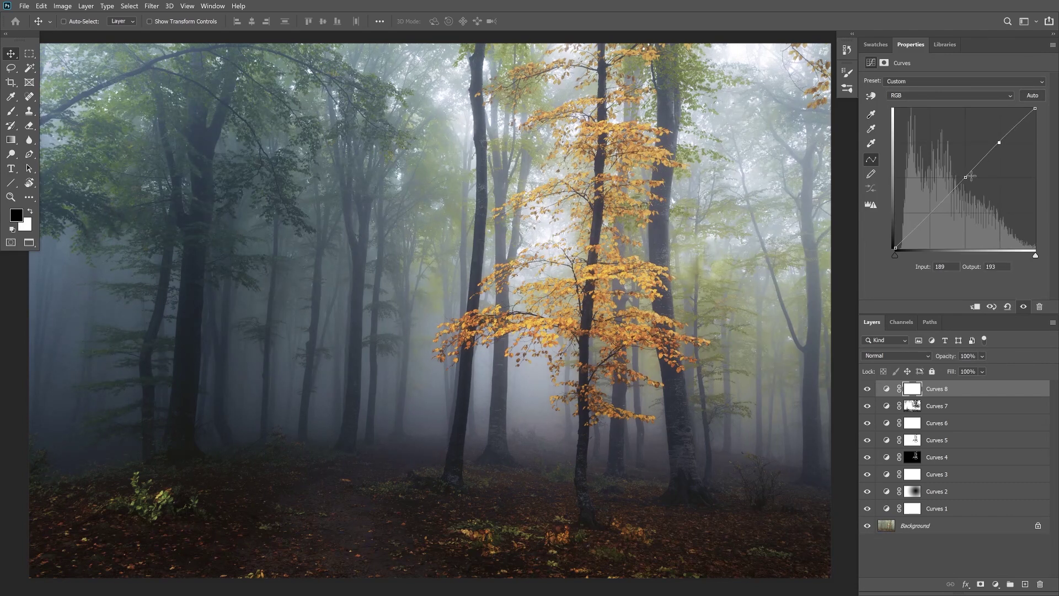
click(930, 212)
Nudge the black point and lift the low point so input 59 maps to output 66.
click(1000, 143)
click(930, 212)
drag(894, 246, 893, 251)
drag(895, 245, 890, 233)
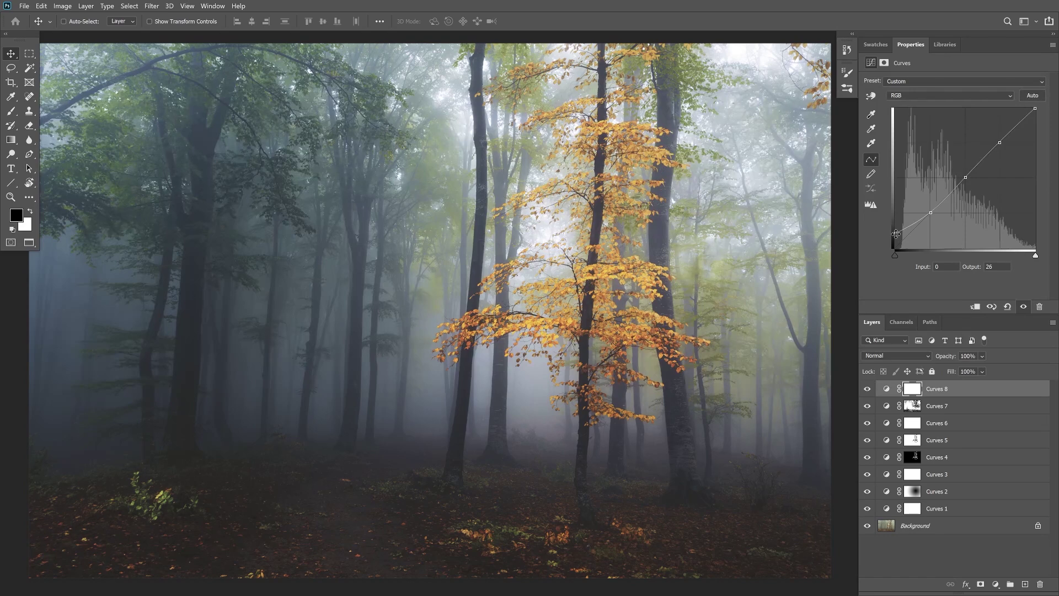
drag(896, 234, 894, 246)
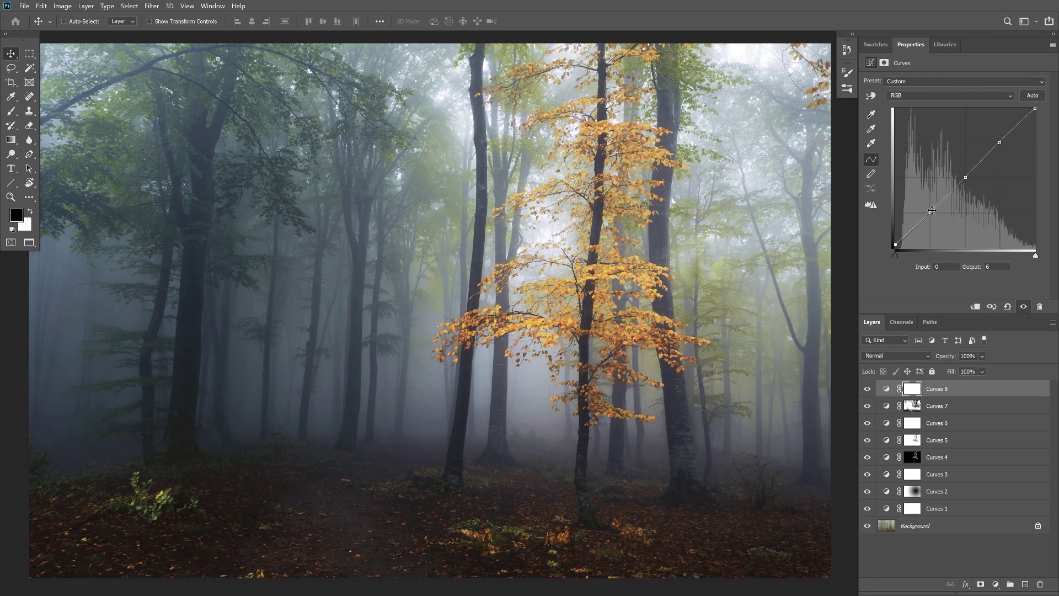
drag(931, 210, 930, 209)
alt+click(869, 527)
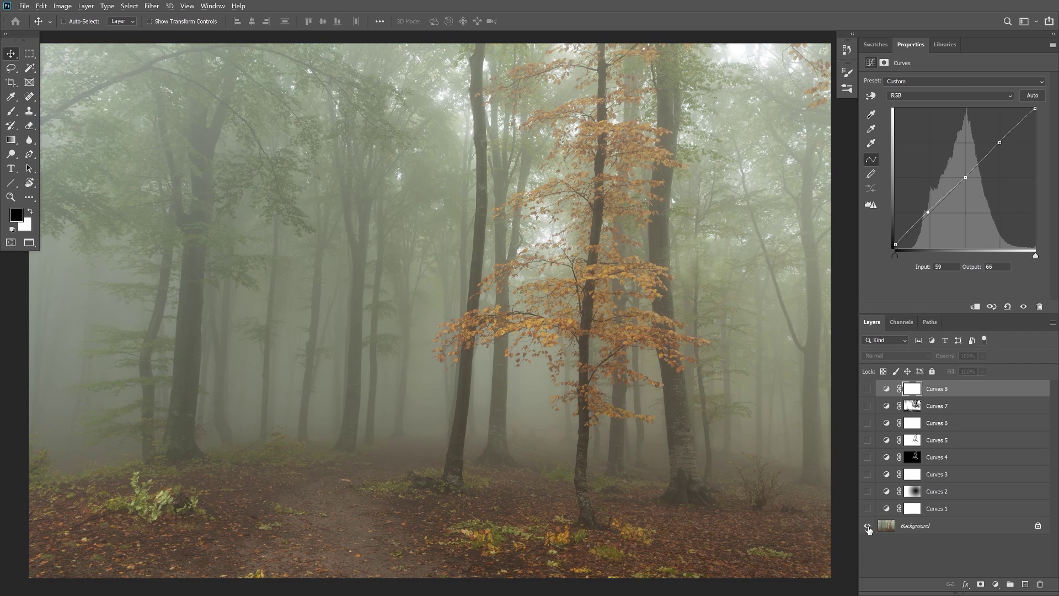
alt+click(869, 527)
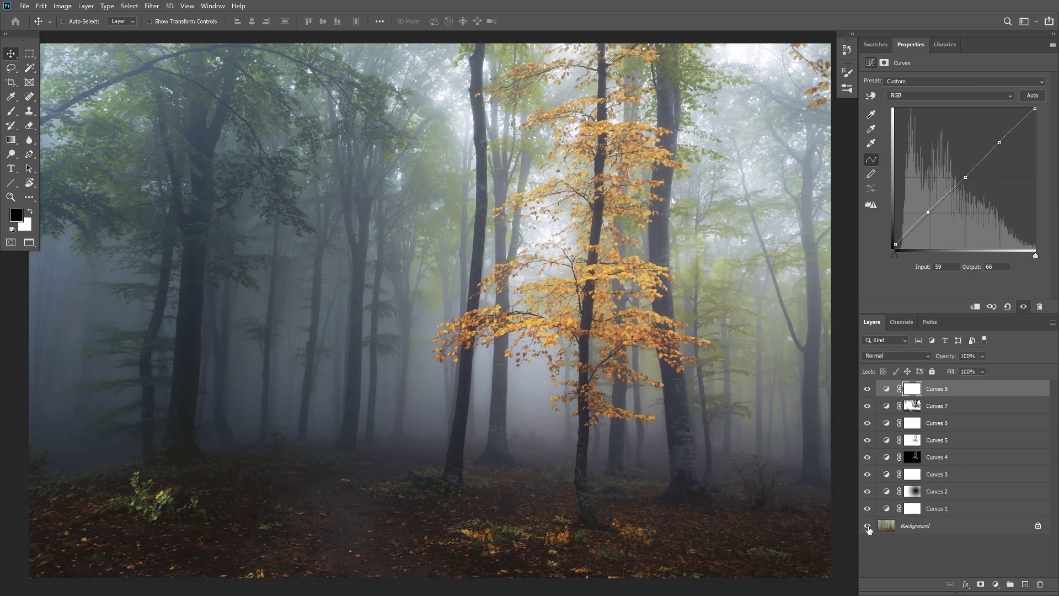